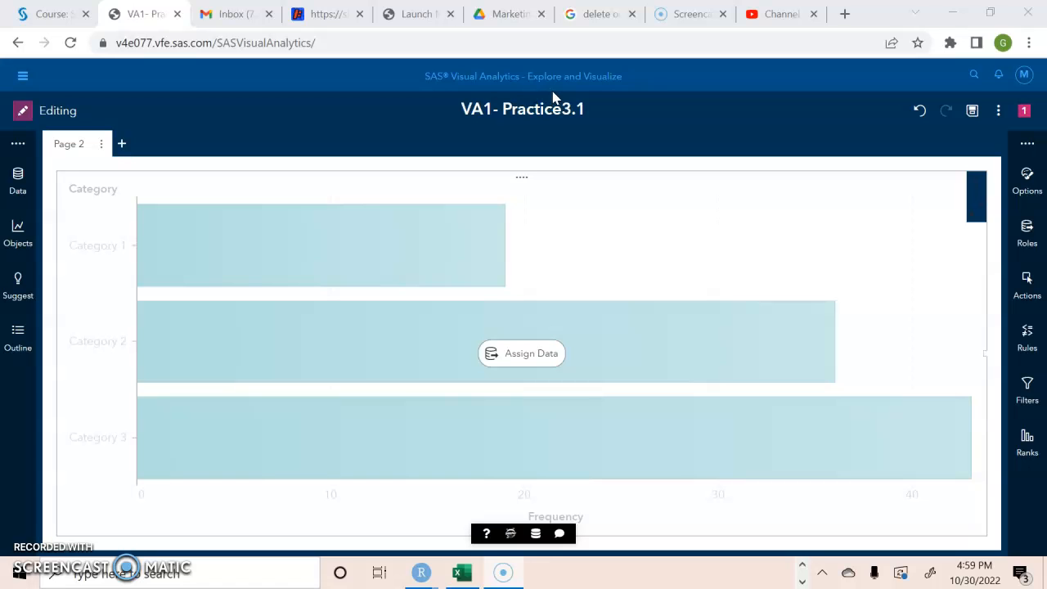
# Open the data pane and browse the data items, opening the Employee ID properties.
pyautogui.click(18, 181)
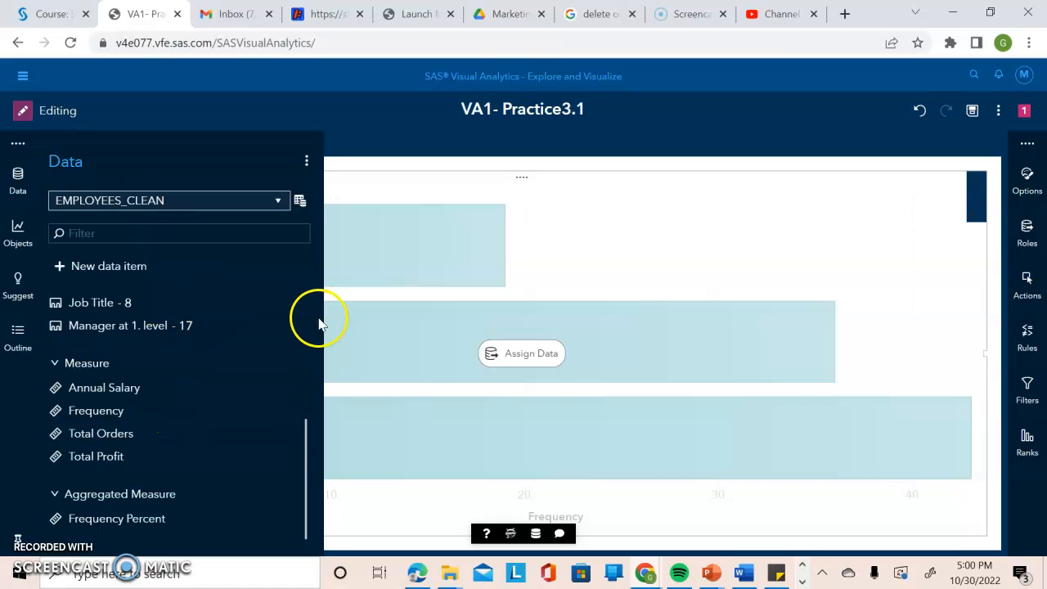
pyautogui.moveTo(304, 433); pyautogui.dragTo(322, 275)
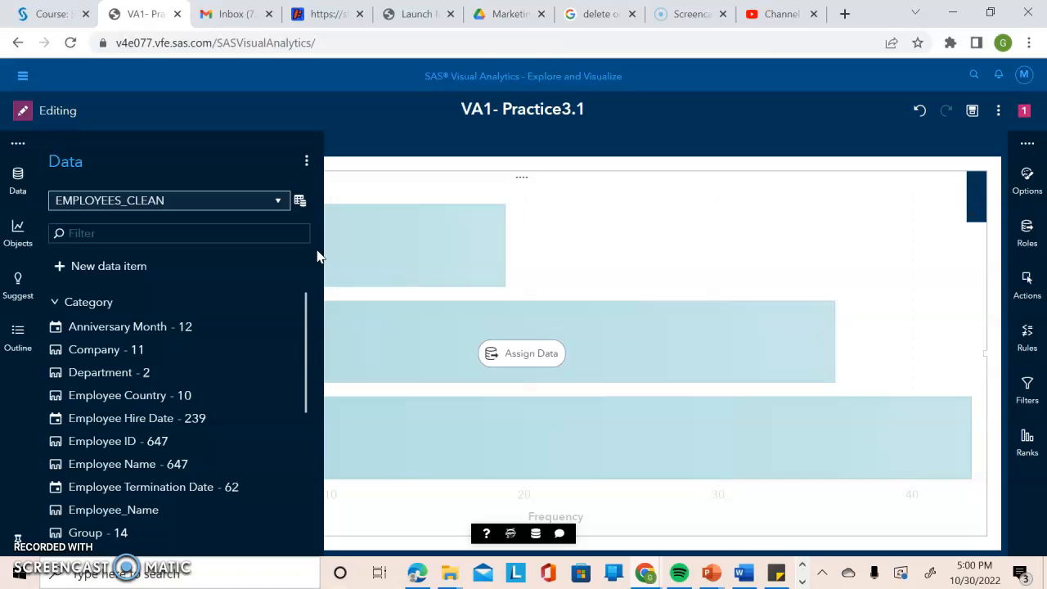
pyautogui.moveTo(304, 320); pyautogui.dragTo(304, 358)
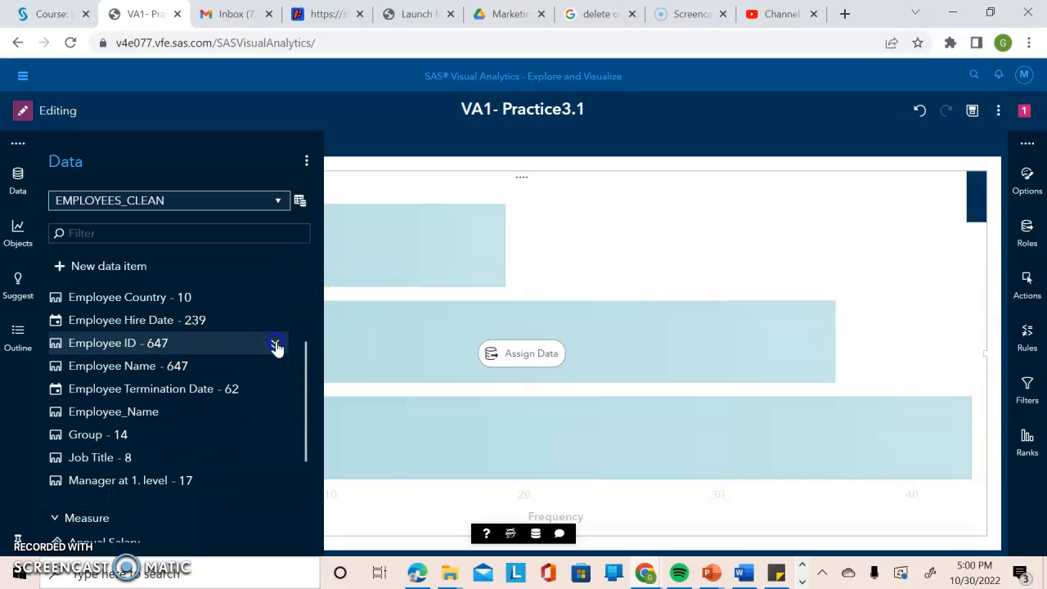
pyautogui.click(275, 345)
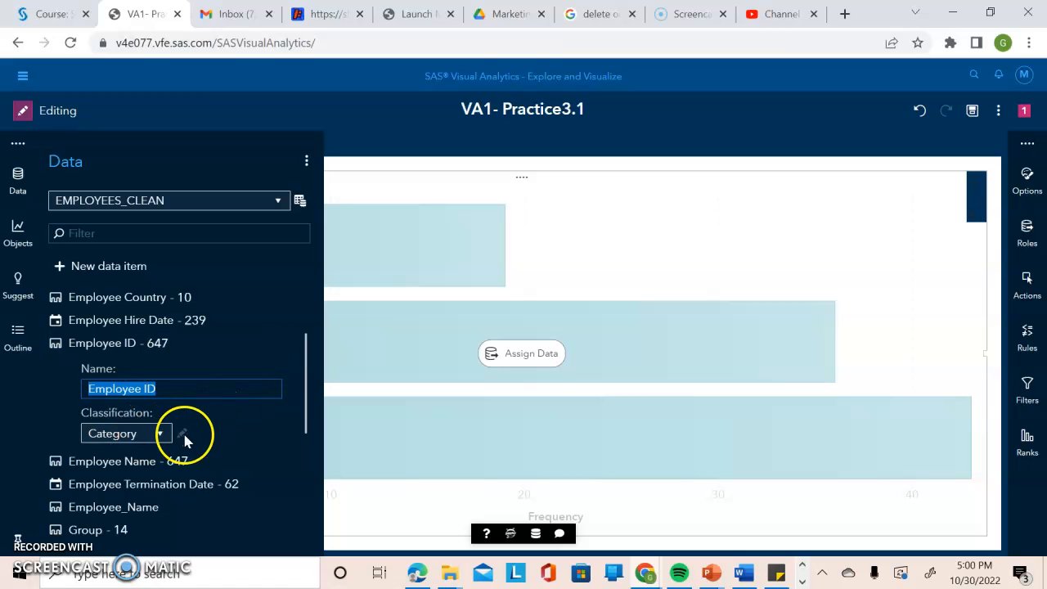
pyautogui.click(275, 350)
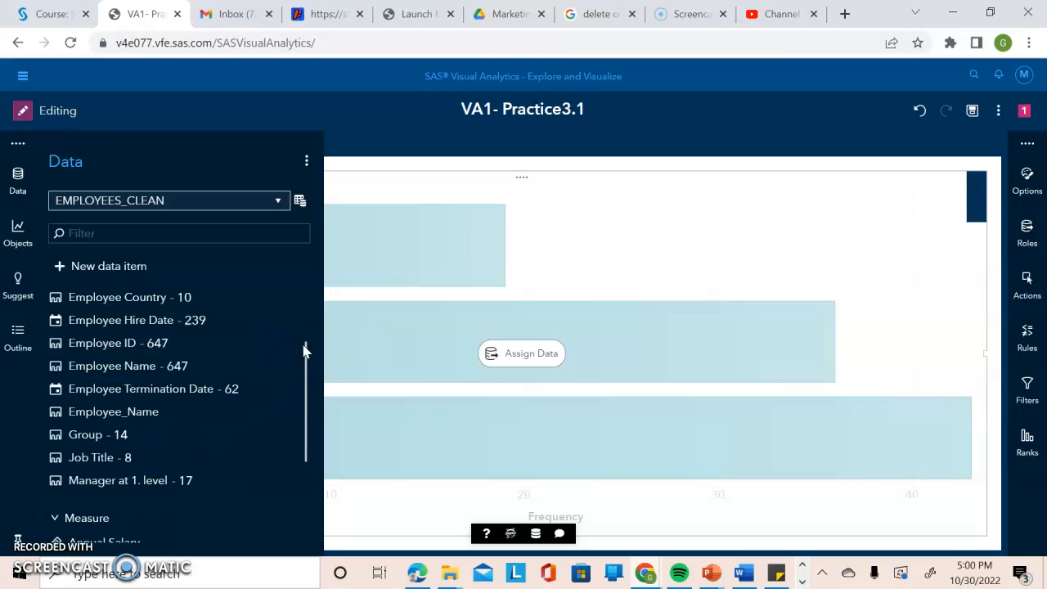
pyautogui.moveTo(305, 346); pyautogui.dragTo(280, 381)
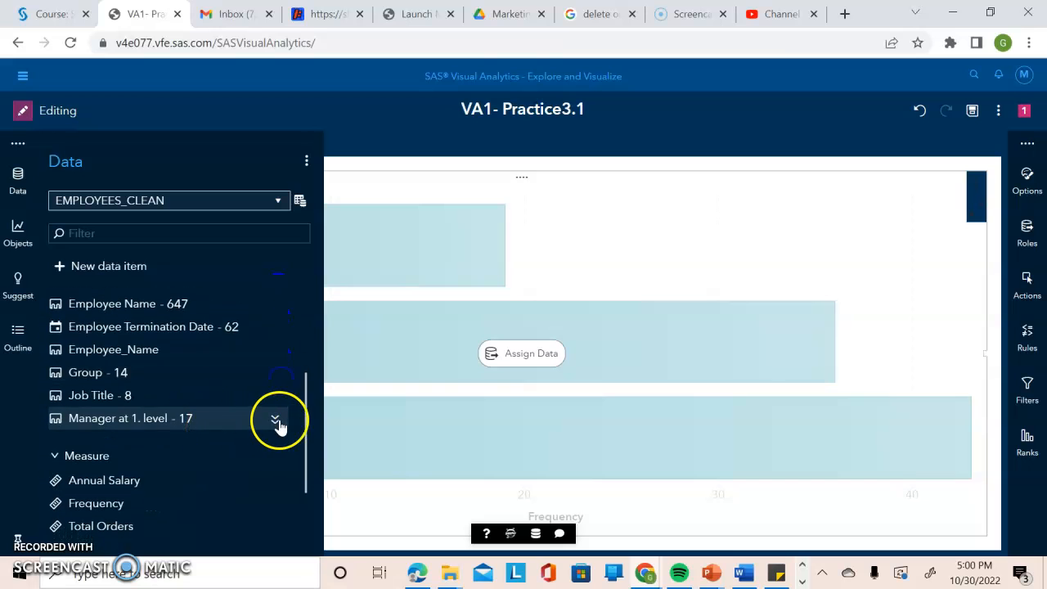
# Change the classification of Manager at 1. level to Measure.
pyautogui.click(275, 420)
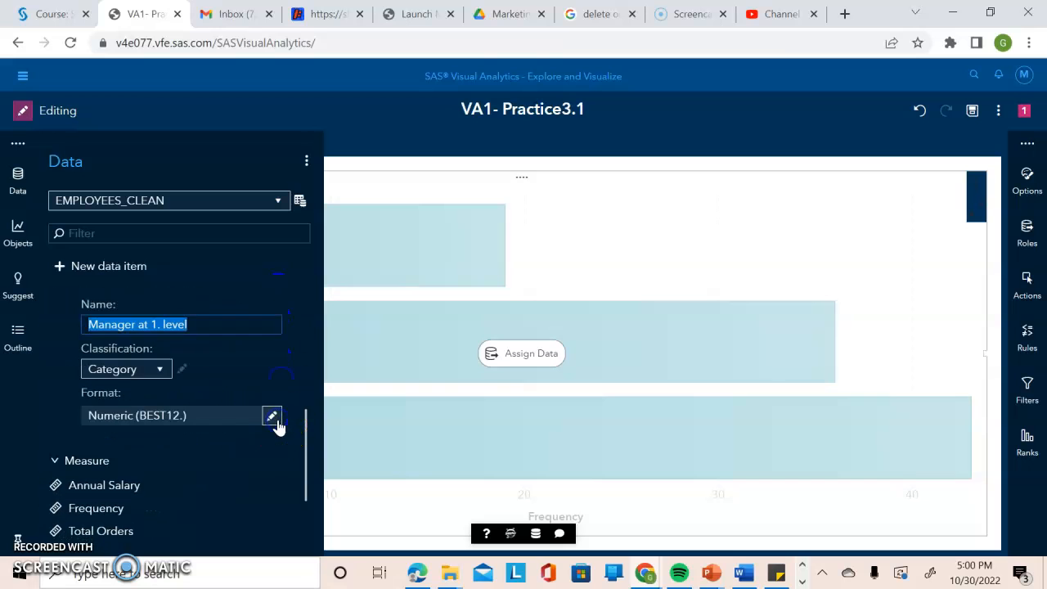
pyautogui.click(154, 374)
pyautogui.click(154, 428)
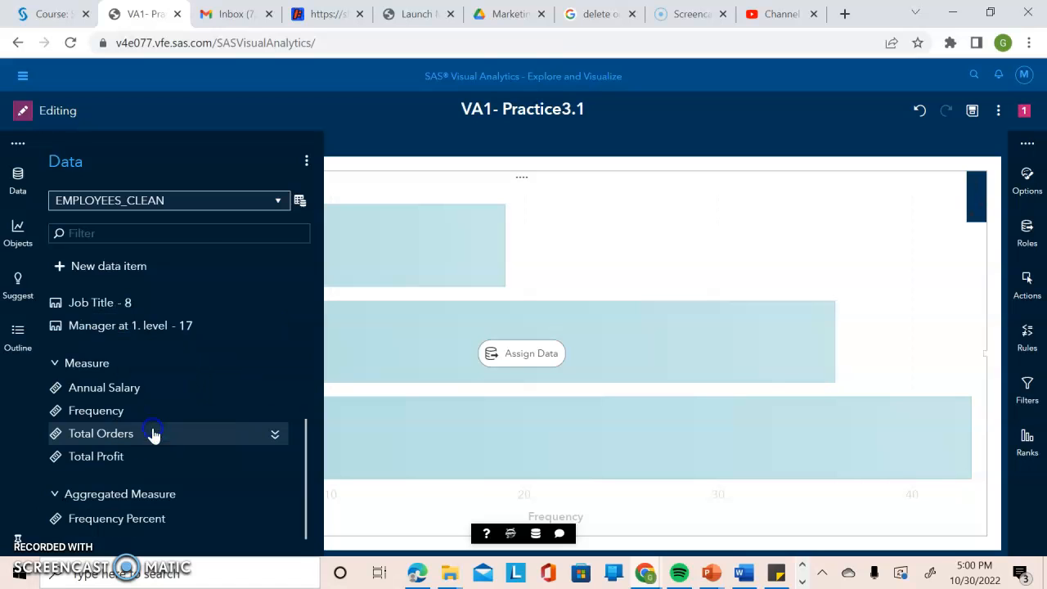
# Examine the properties of the Frequency measure in the data pane.
pyautogui.moveTo(303, 458)
pyautogui.mouseDown()
pyautogui.moveTo(307, 486)
pyautogui.moveTo(306, 461)
pyautogui.mouseUp()
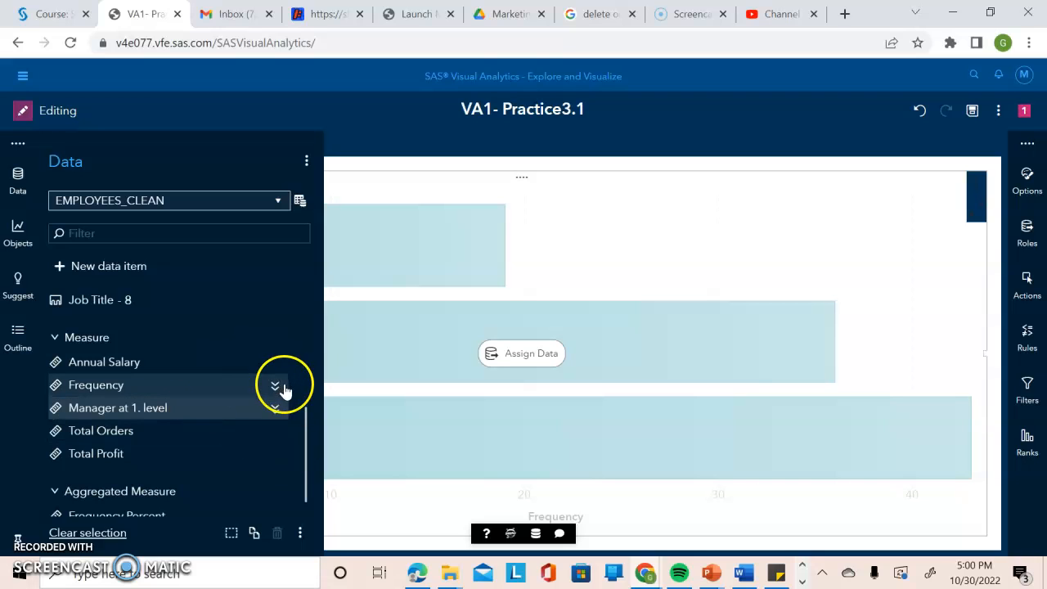
pyautogui.click(272, 393)
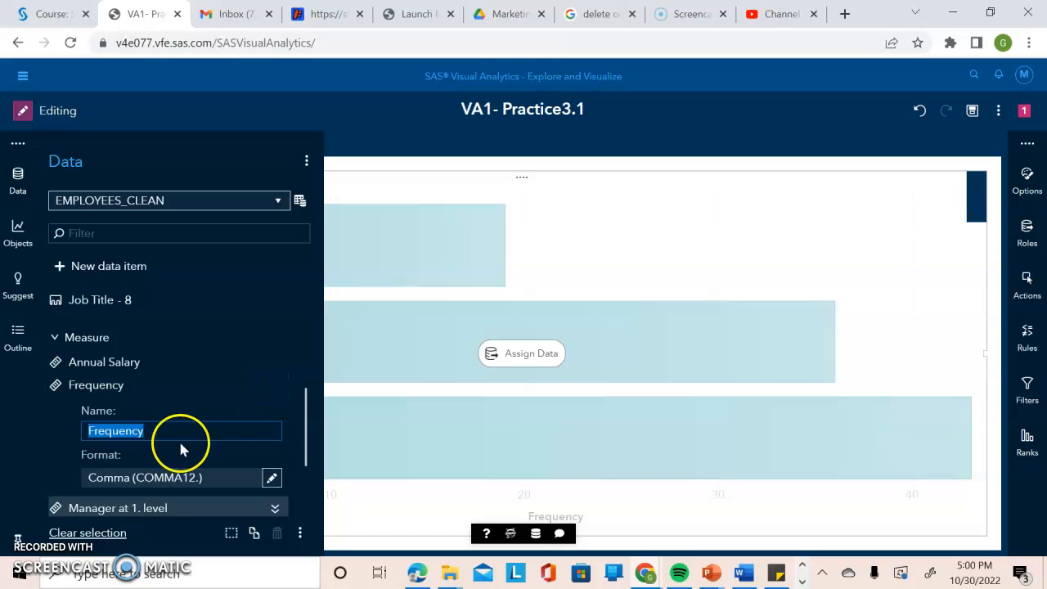
pyautogui.moveTo(305, 445); pyautogui.dragTo(303, 479)
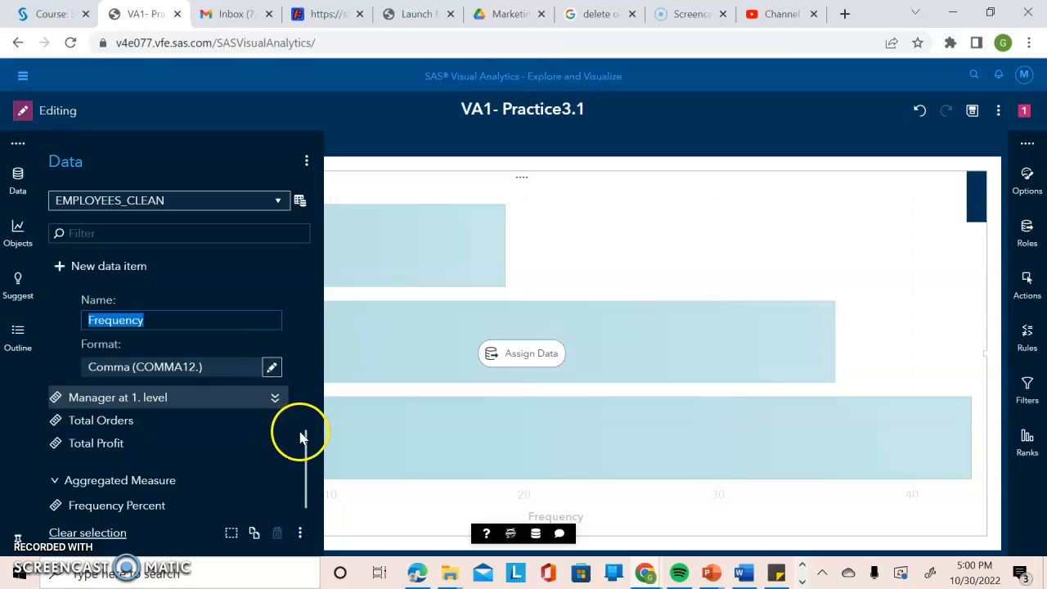
pyautogui.moveTo(306, 436); pyautogui.dragTo(306, 409)
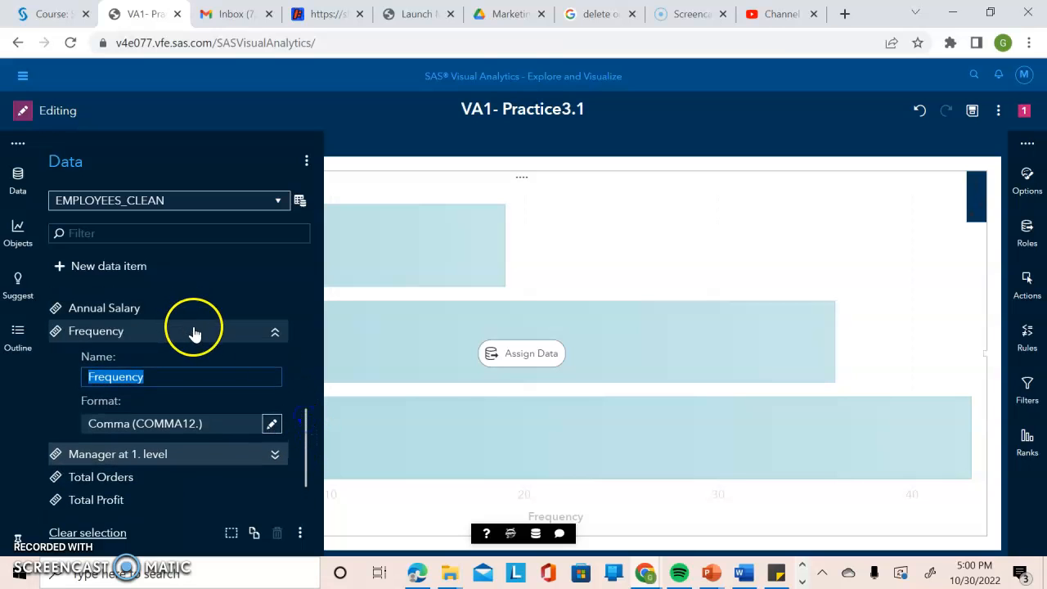
pyautogui.keyDown('ctrl'); pyautogui.click(246, 332); pyautogui.keyUp('ctrl')
pyautogui.moveTo(250, 341)
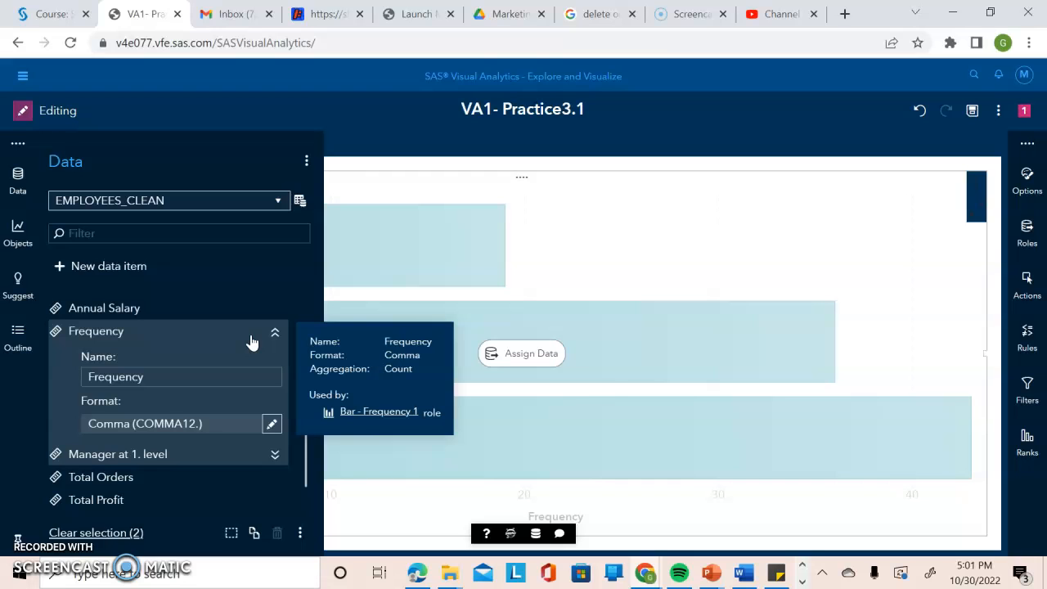
pyautogui.click(274, 334)
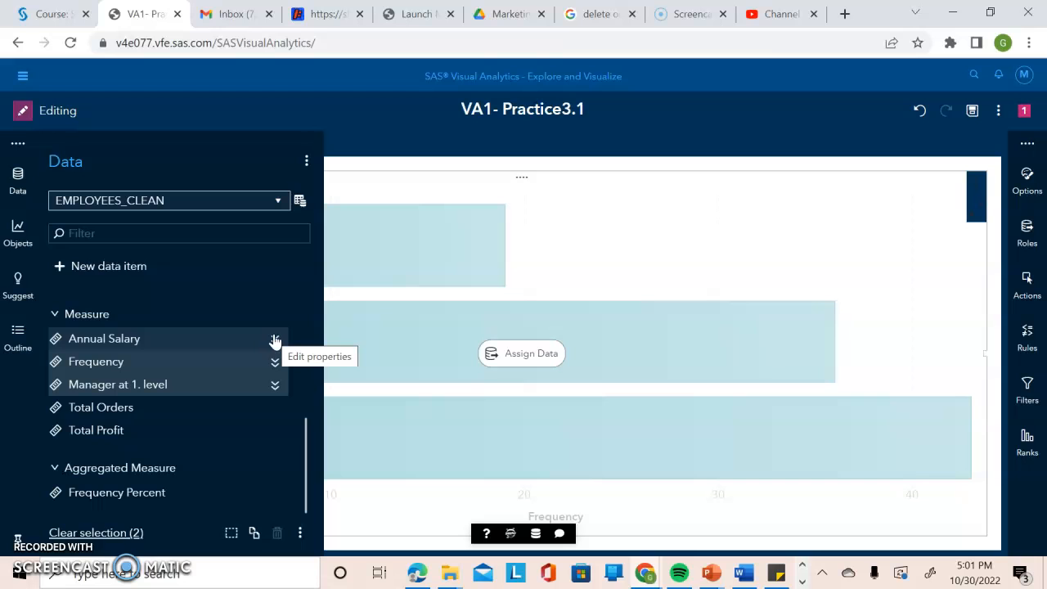
pyautogui.click(304, 385)
pyautogui.moveTo(304, 384); pyautogui.dragTo(297, 472)
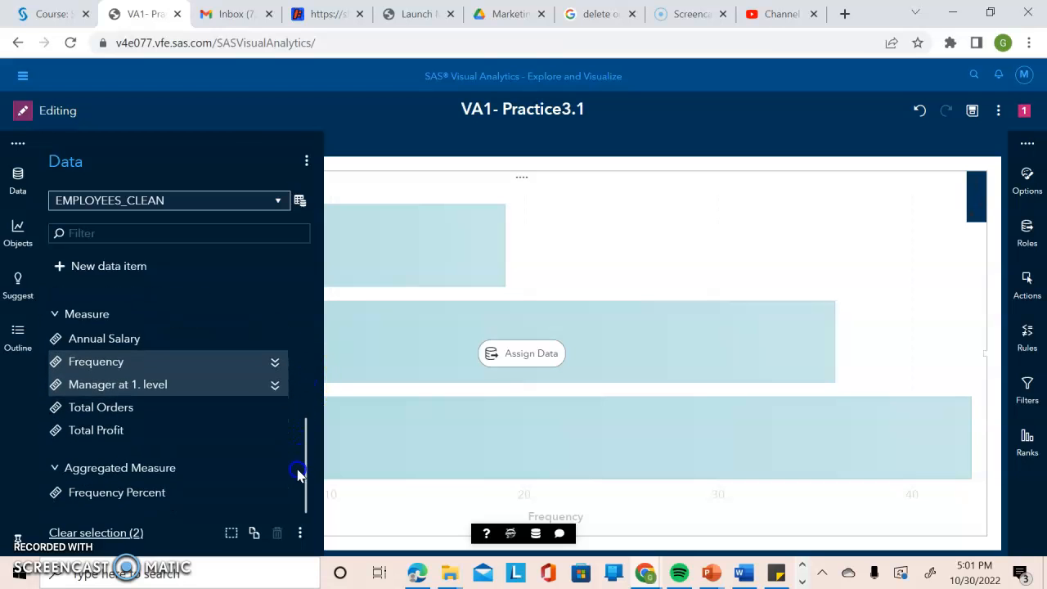
# Change the classification of Manager at 1. level back to Category.
pyautogui.click(275, 386)
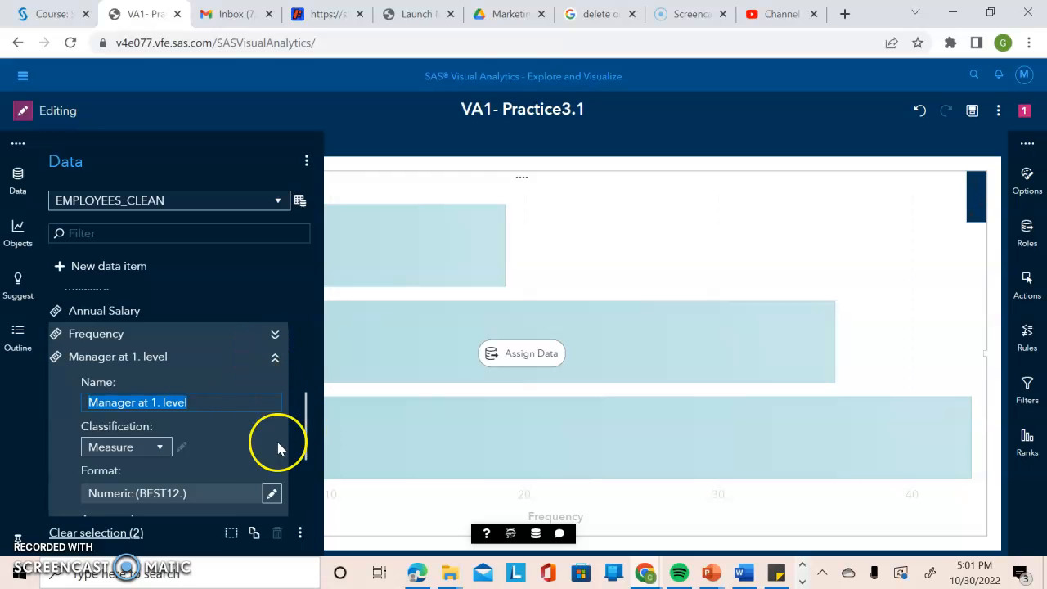
pyautogui.click(161, 448)
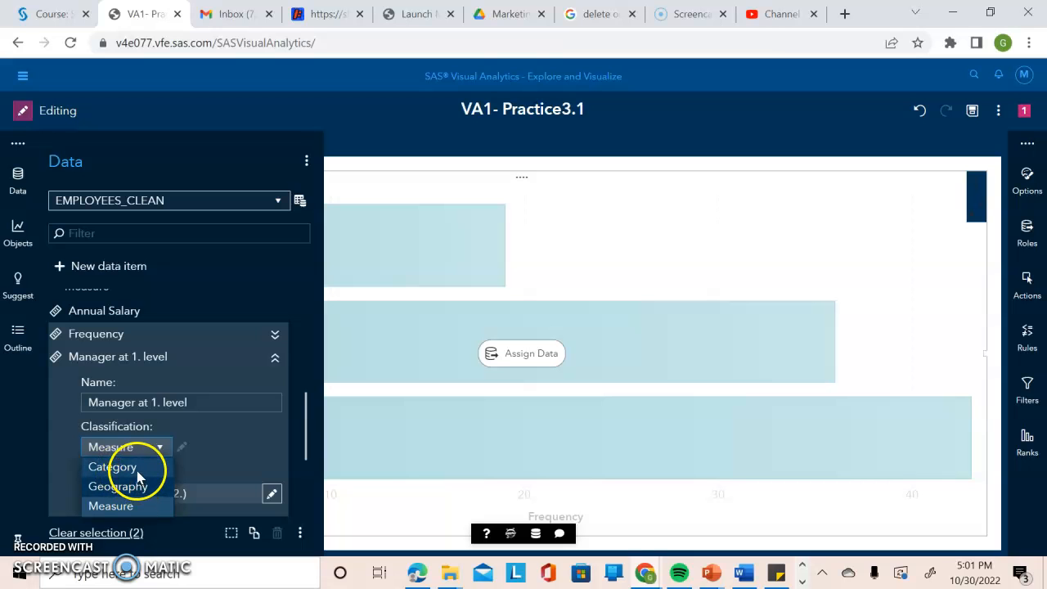
pyautogui.click(134, 467)
# Set the Annual Salary Dollar format to width 13 with 2 decimals.
pyautogui.moveTo(303, 444); pyautogui.dragTo(287, 293)
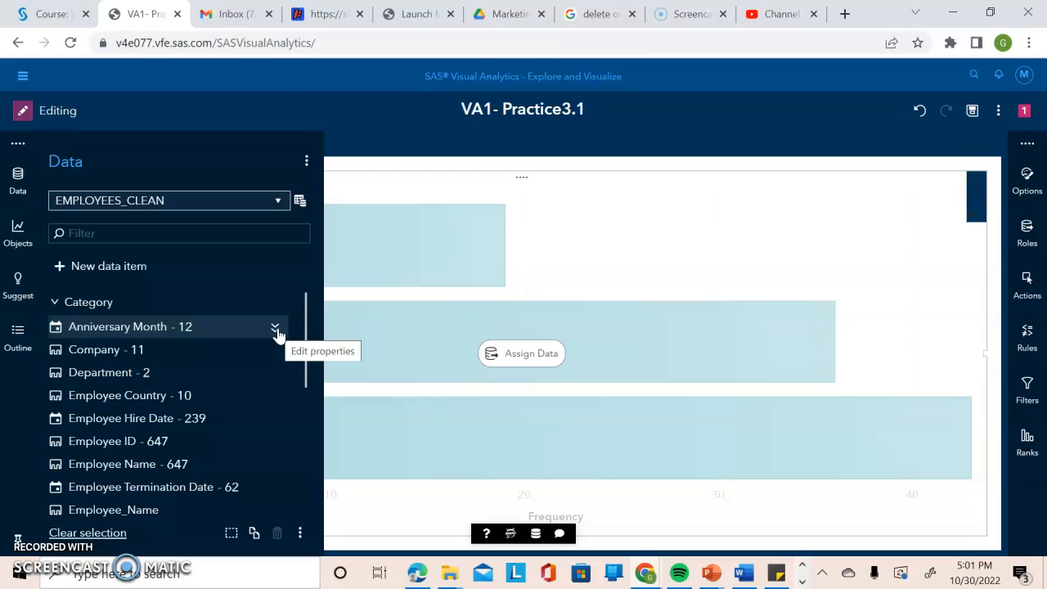
pyautogui.moveTo(304, 327); pyautogui.dragTo(287, 460)
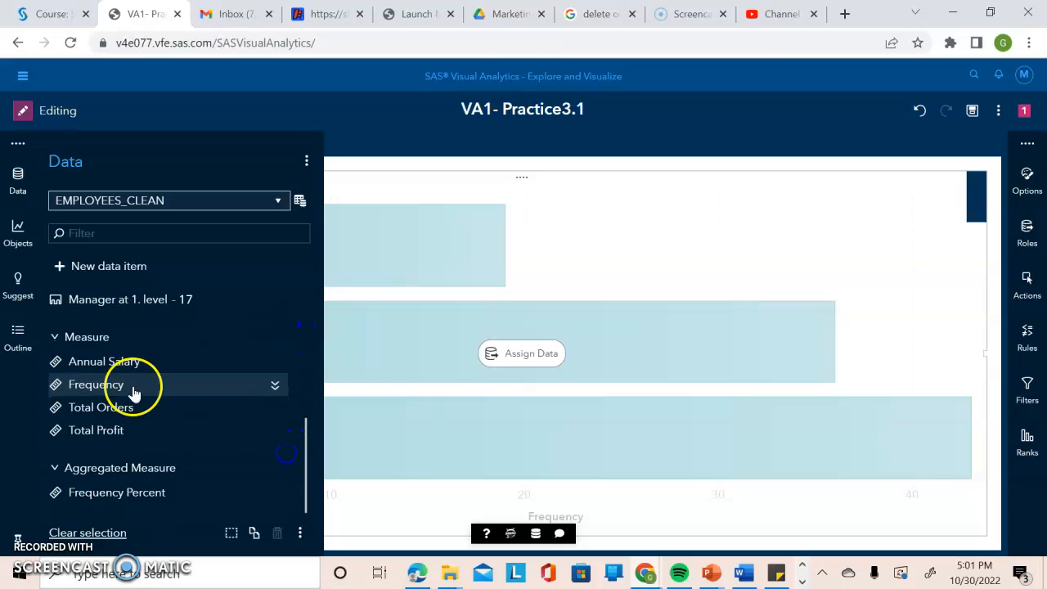
pyautogui.keyDown('ctrl'); pyautogui.click(266, 366); pyautogui.keyUp('ctrl')
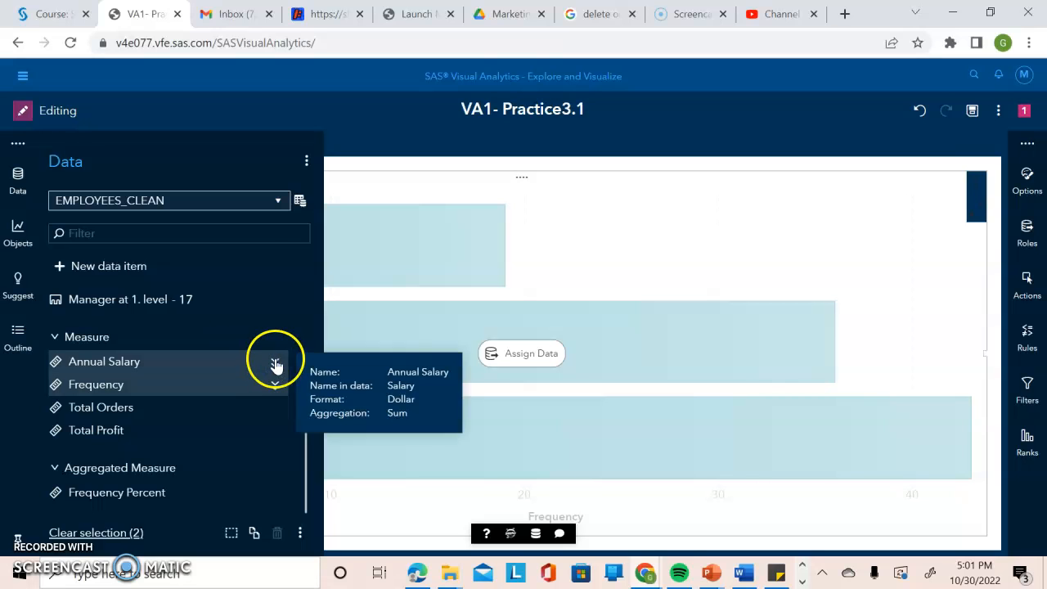
pyautogui.click(275, 362)
pyautogui.click(270, 496)
pyautogui.click(508, 420)
pyautogui.press('BackSpace')
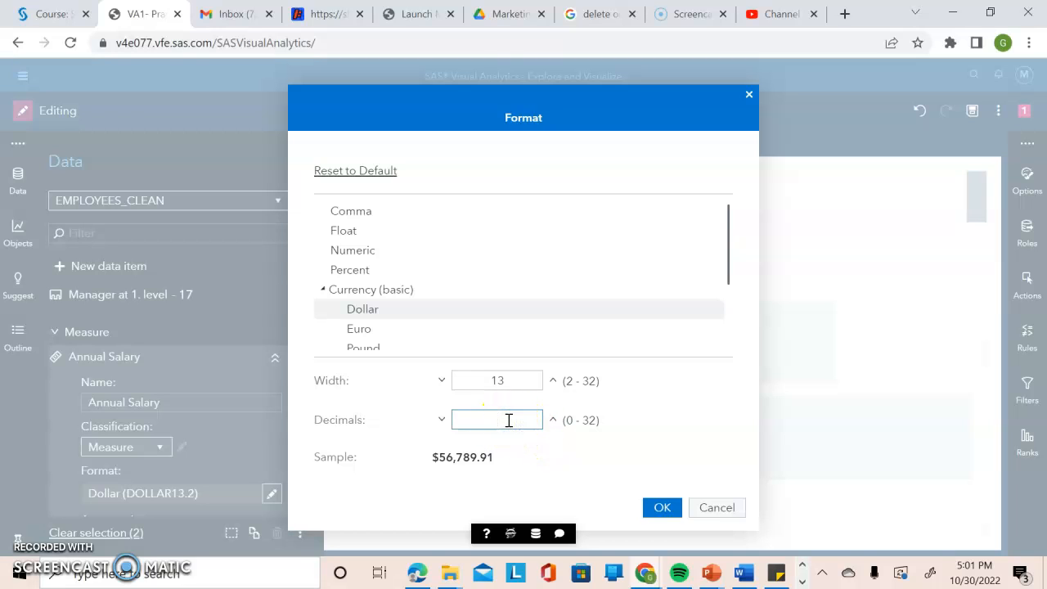
pyautogui.write('2')
pyautogui.click(658, 510)
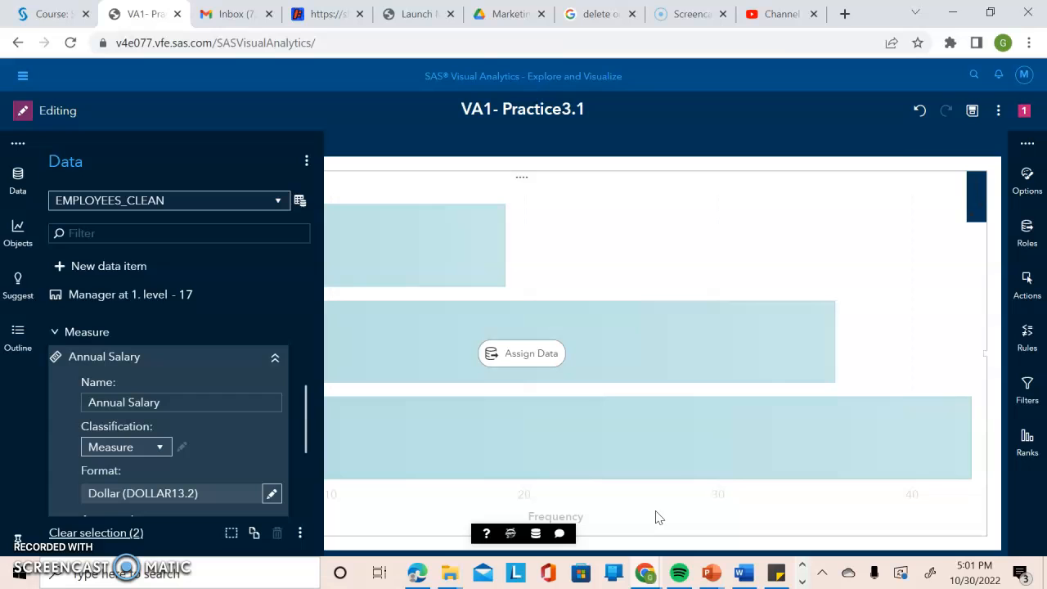
# Rename the Employee ID data item to ID.
pyautogui.click(56, 333)
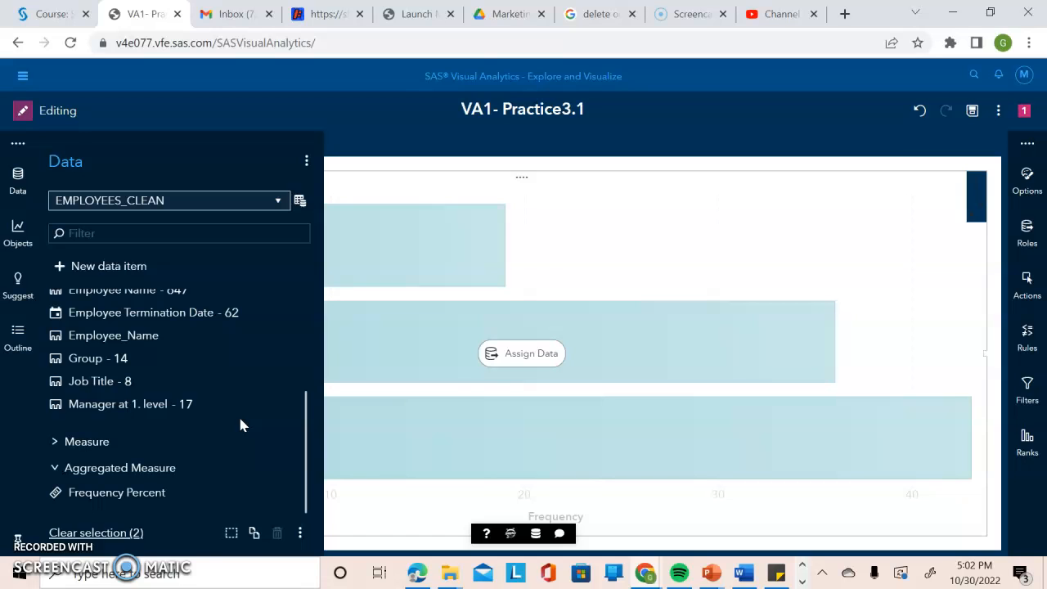
pyautogui.moveTo(299, 420); pyautogui.dragTo(299, 374)
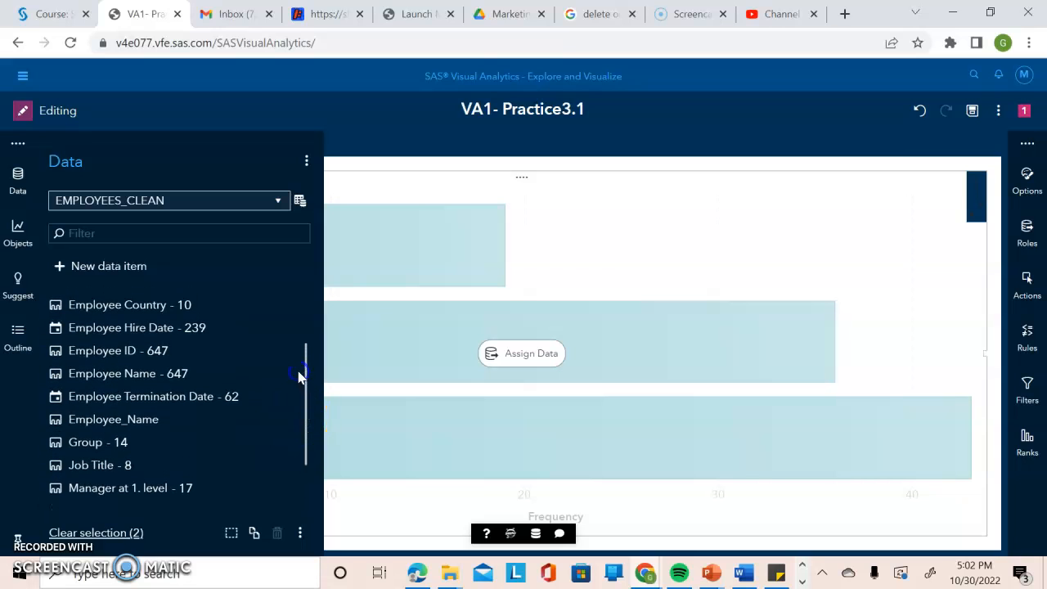
pyautogui.click(273, 352)
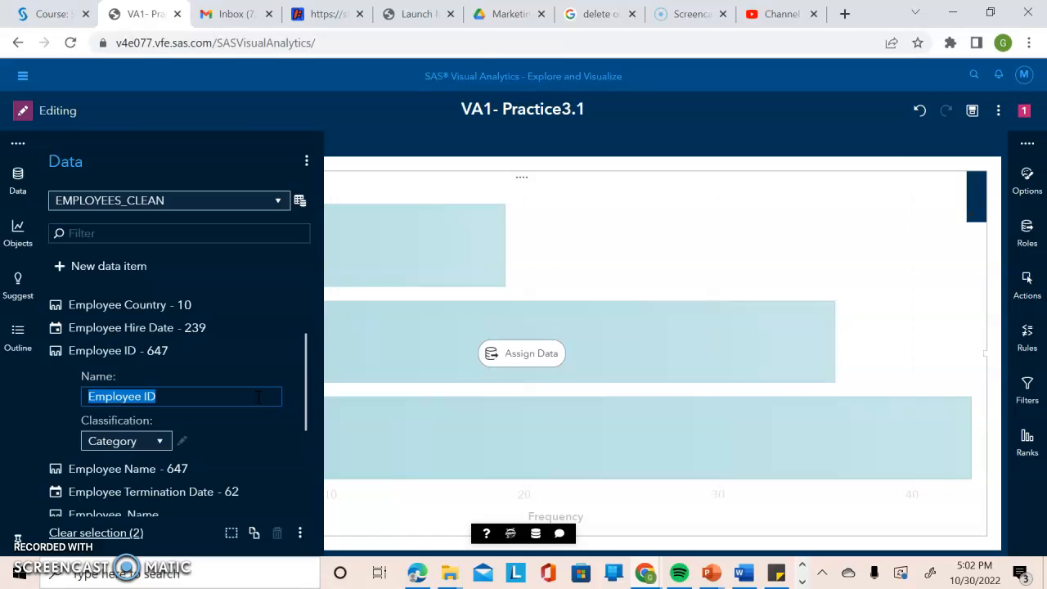
pyautogui.press('BackSpace')
pyautogui.write('ID')
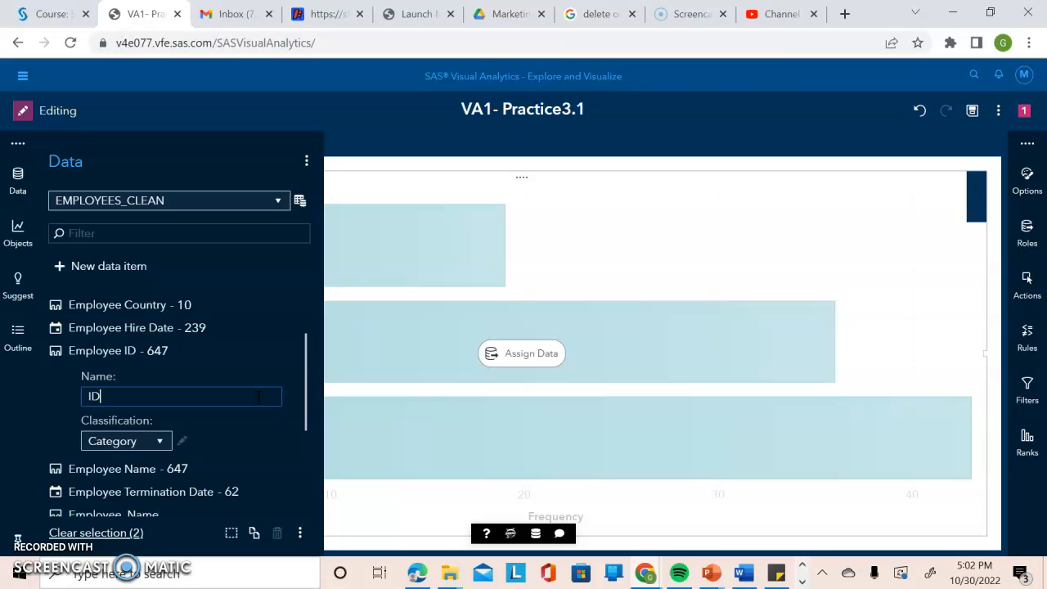
pyautogui.press('Return')
# Rename the Employee Name data item to Name.
pyautogui.scroll(-1, 259, 402)
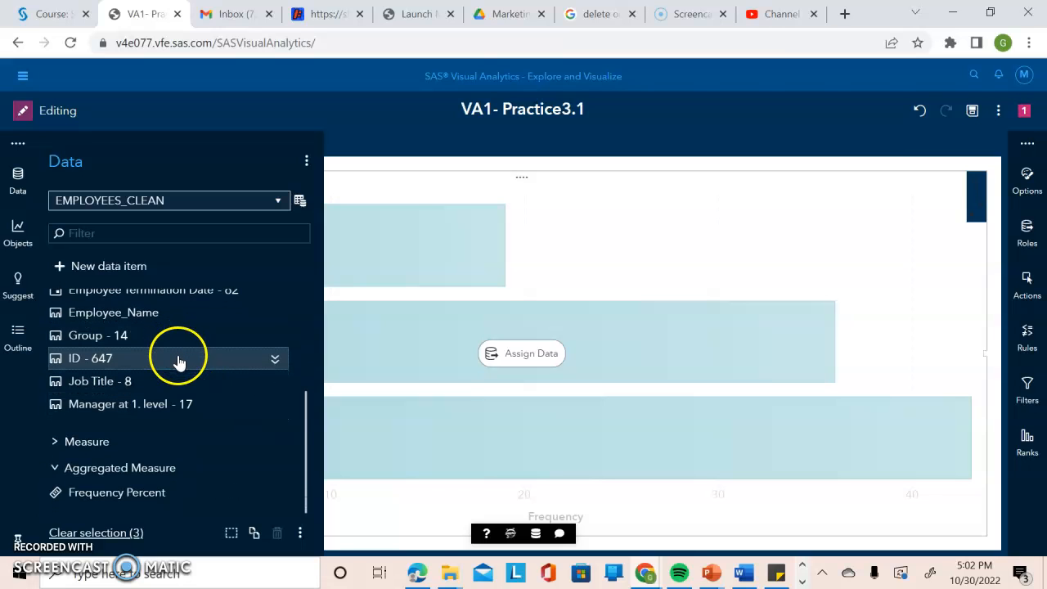
pyautogui.moveTo(180, 362)
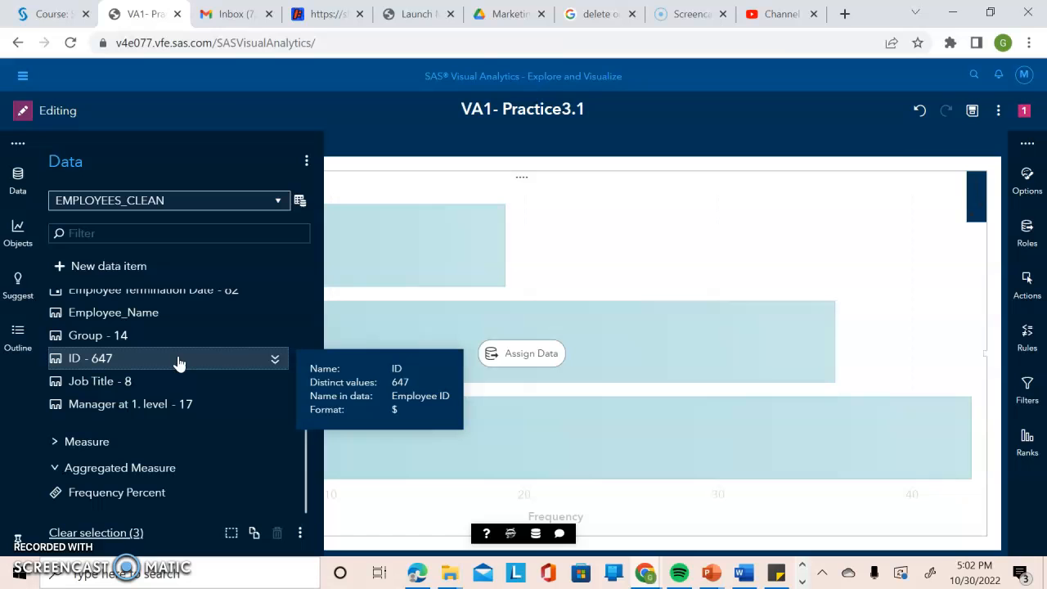
pyautogui.moveTo(304, 435); pyautogui.dragTo(306, 402)
pyautogui.click(273, 398)
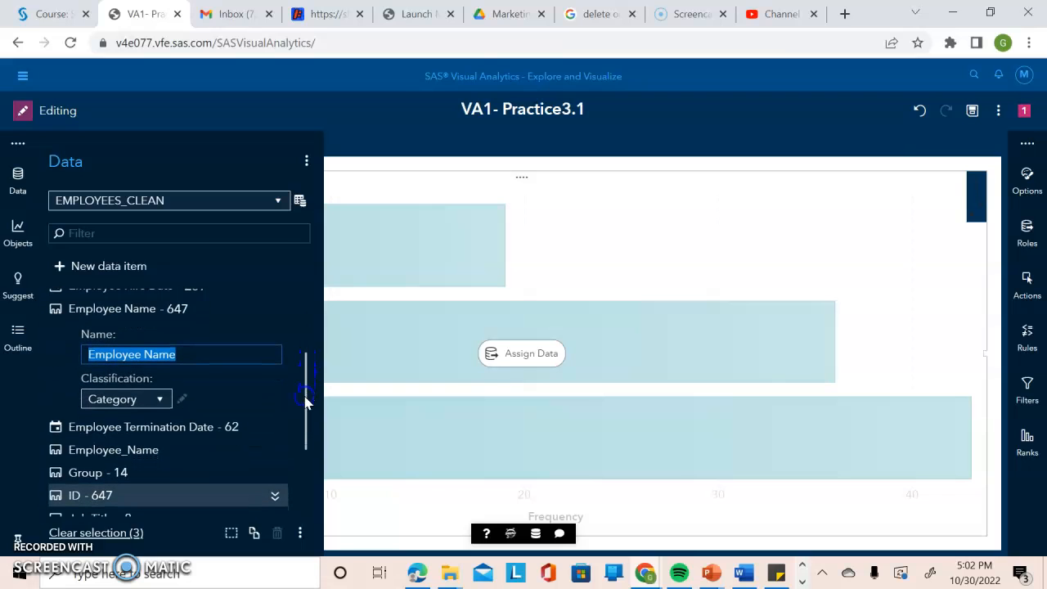
pyautogui.click(139, 356)
pyautogui.press('BackSpace')
pyautogui.press('BackSpace')
pyautogui.press('BackSpace')
pyautogui.press('BackSpace')
pyautogui.press('BackSpace')
pyautogui.press('BackSpace')
pyautogui.press('BackSpace')
pyautogui.press('BackSpace')
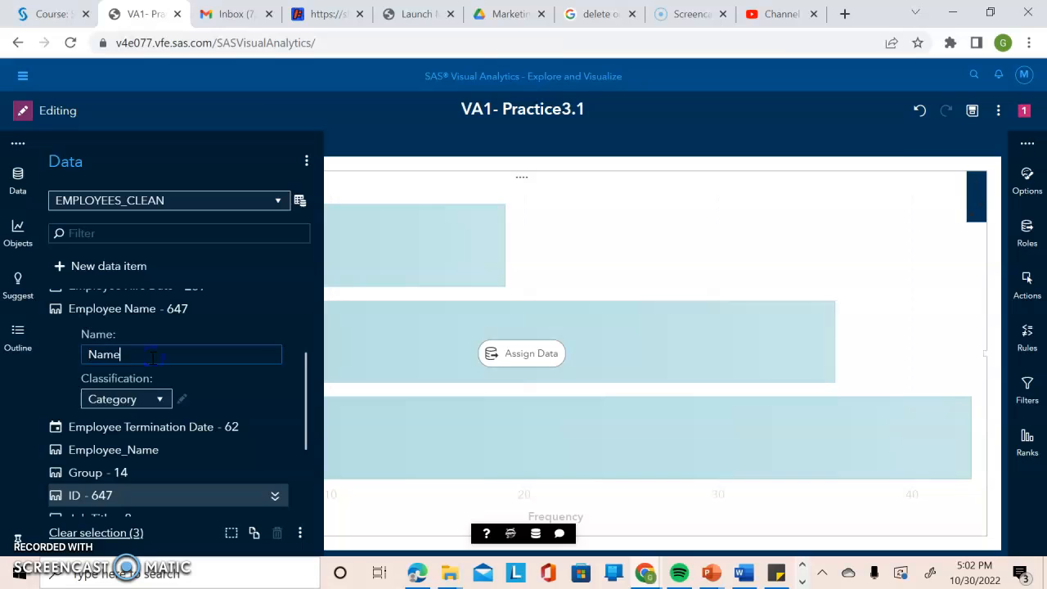
pyautogui.press('Return')
# Rename the Manager at 1. level data item to Manager ID.
pyautogui.scroll(-1, 152, 359)
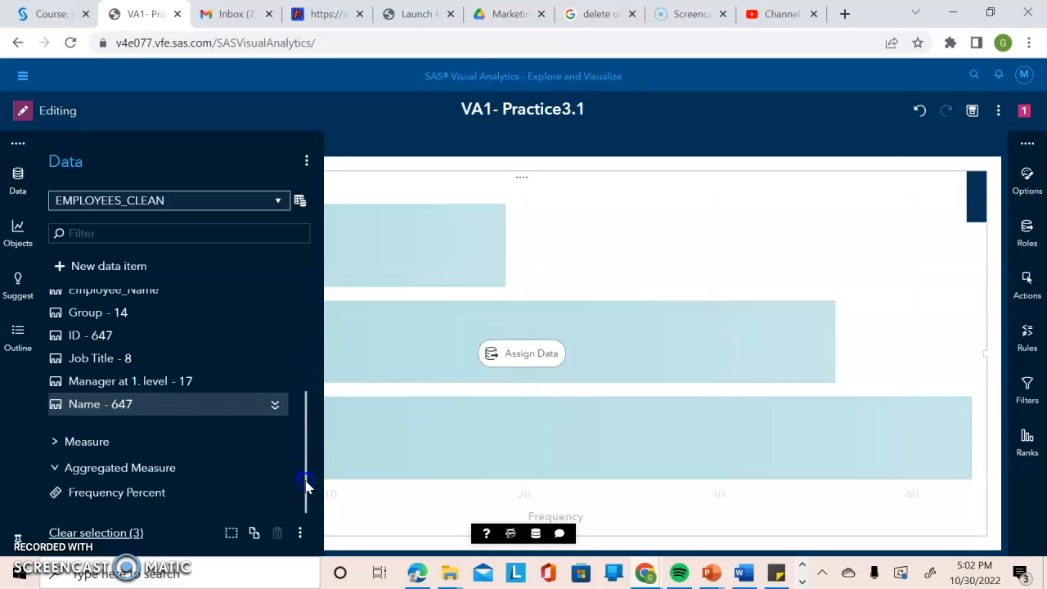
pyautogui.click(275, 381)
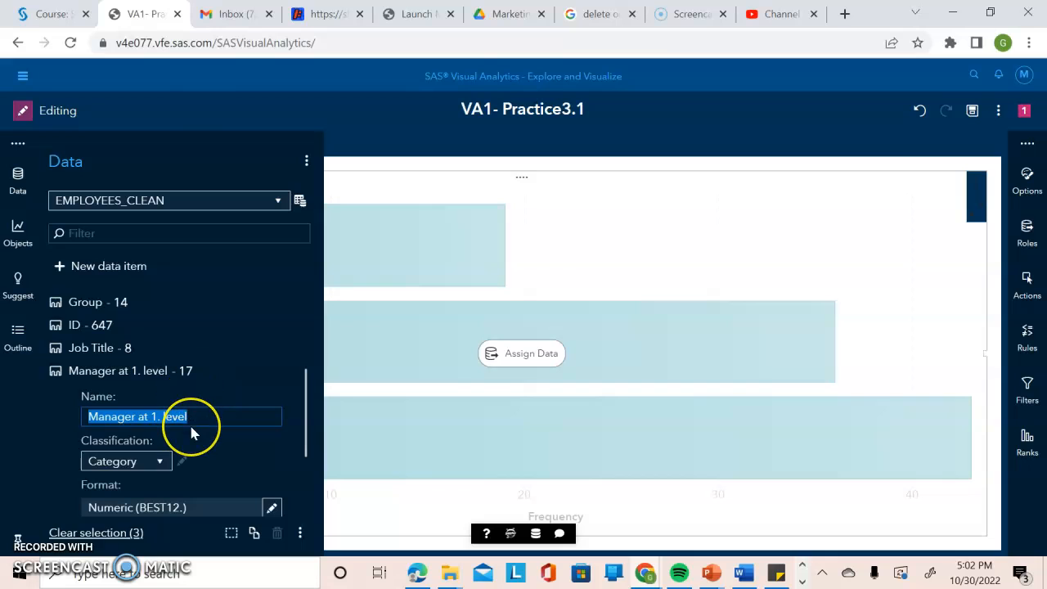
pyautogui.write('Mana')
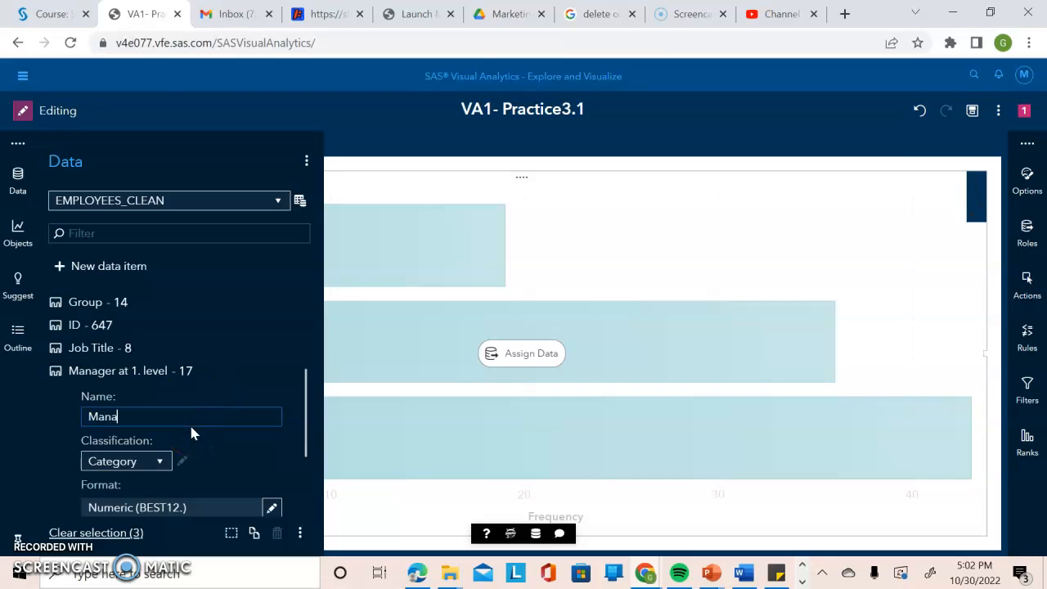
pyautogui.write('ger ID')
pyautogui.press('Return')
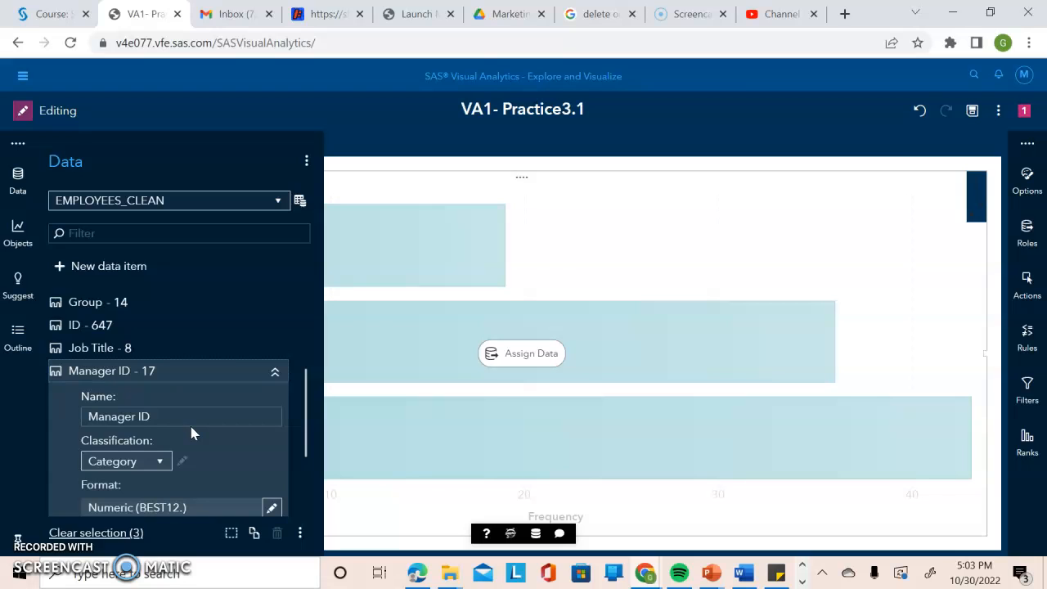
pyautogui.click(276, 371)
pyautogui.click(273, 379)
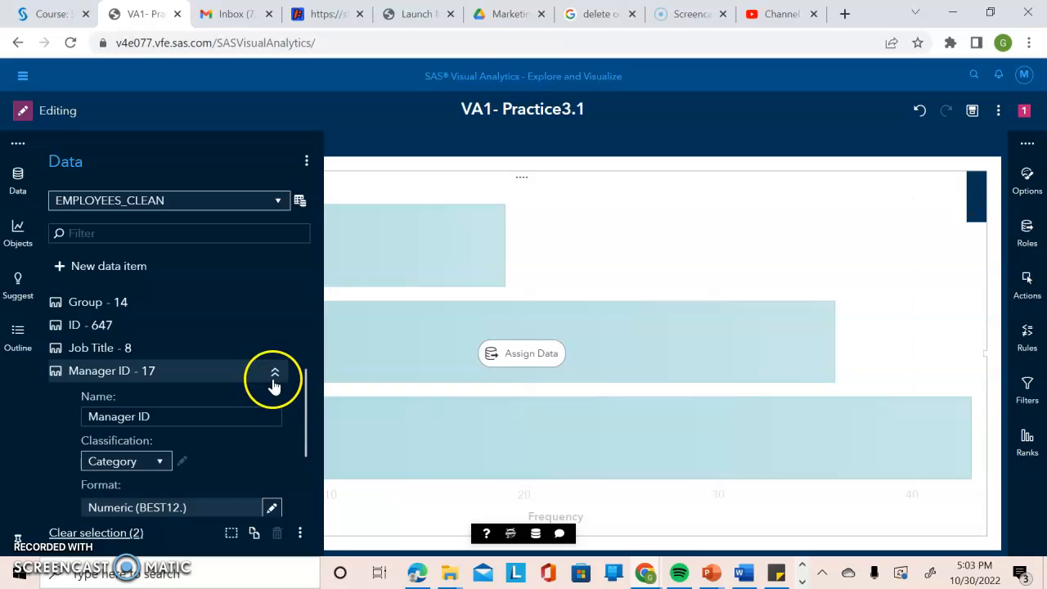
# Rename the Frequency measure to Number of Employees.
pyautogui.click(306, 420)
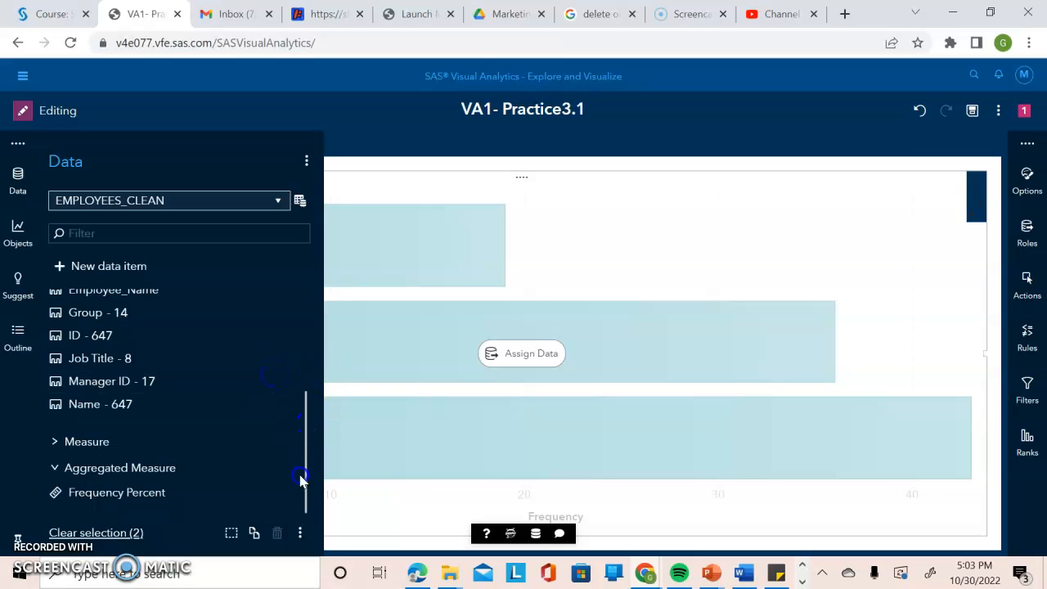
pyautogui.moveTo(311, 429); pyautogui.dragTo(290, 493)
pyautogui.click(88, 442)
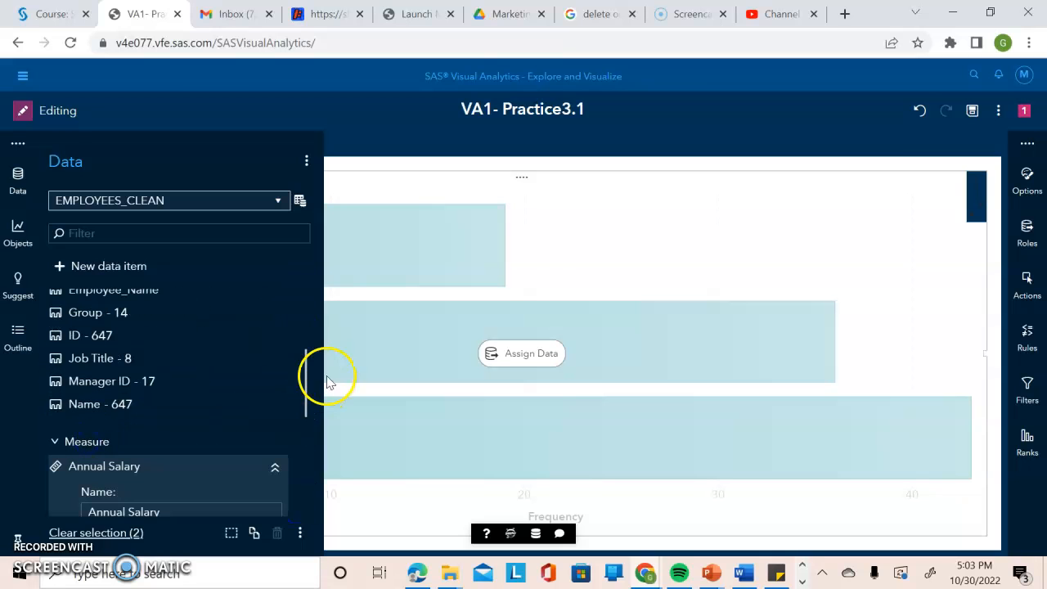
pyautogui.moveTo(304, 381); pyautogui.dragTo(308, 439)
pyautogui.click(275, 322)
pyautogui.click(275, 386)
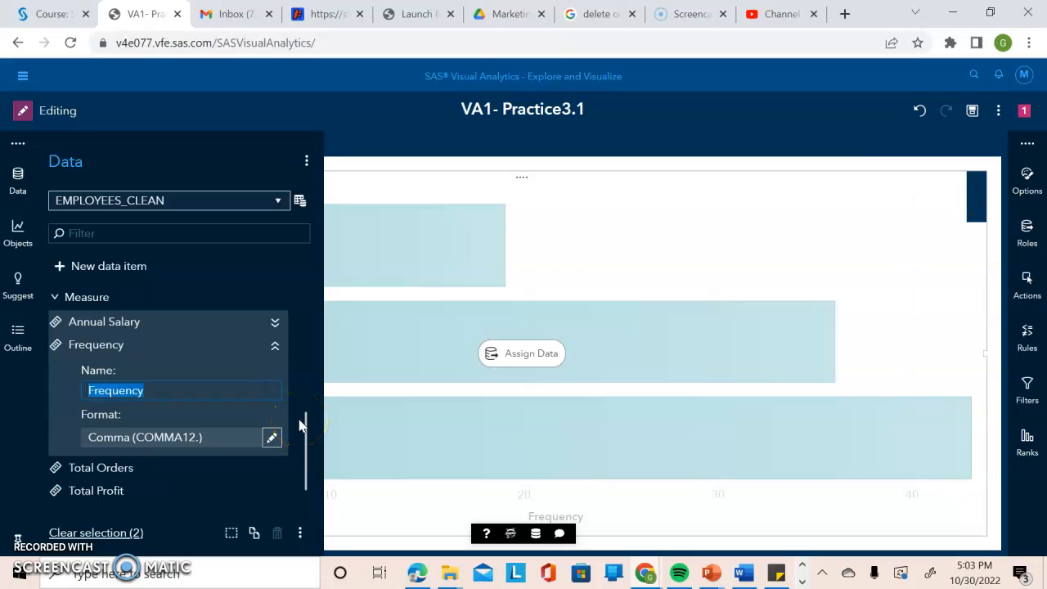
pyautogui.click(187, 400)
pyautogui.write('Nu')
pyautogui.press('BackSpace')
pyautogui.write('umber of Employees')
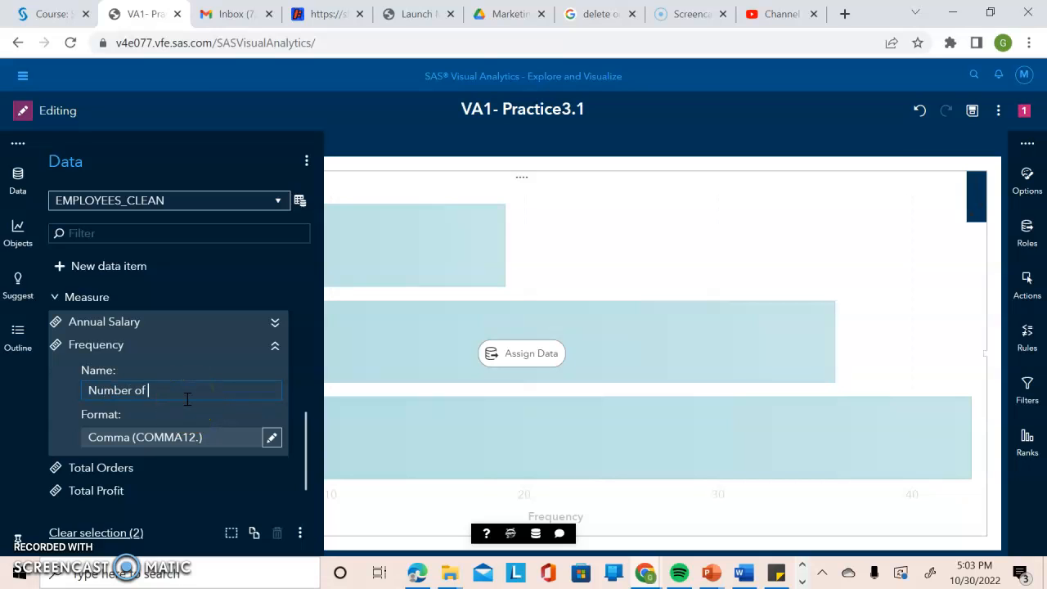
pyautogui.press('Return')
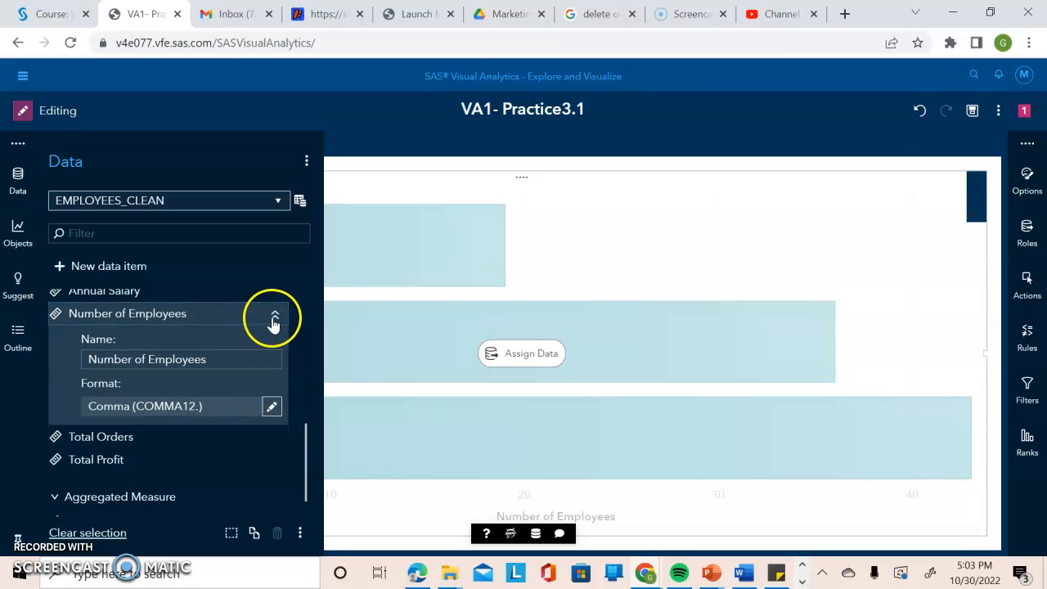
pyautogui.click(273, 318)
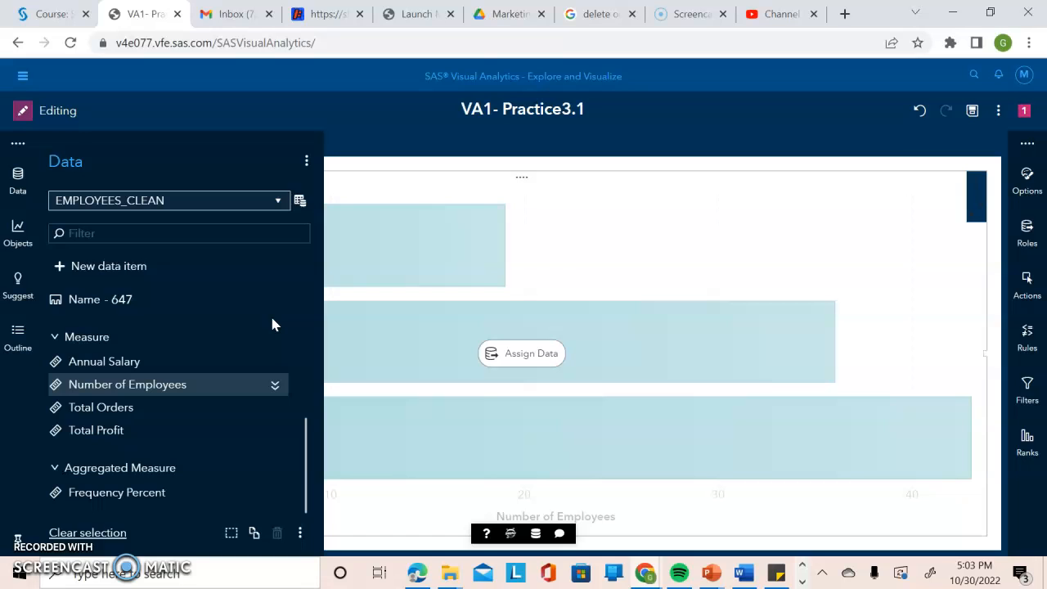
# Refresh the EMPLOYEES_CLEAN data source and save the report as VA1- Practice3.1.
pyautogui.click(300, 203)
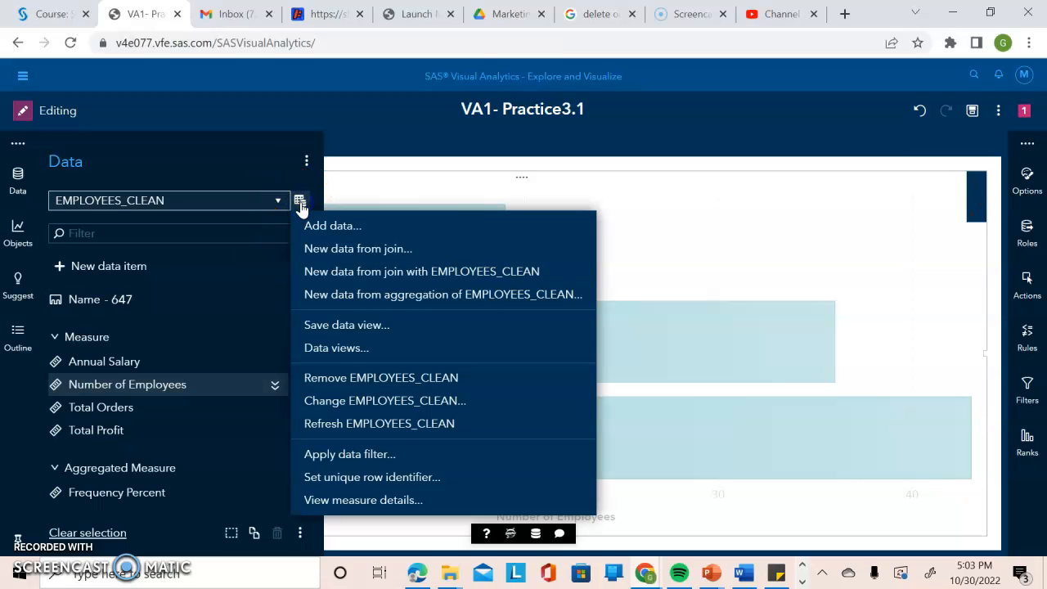
pyautogui.click(372, 425)
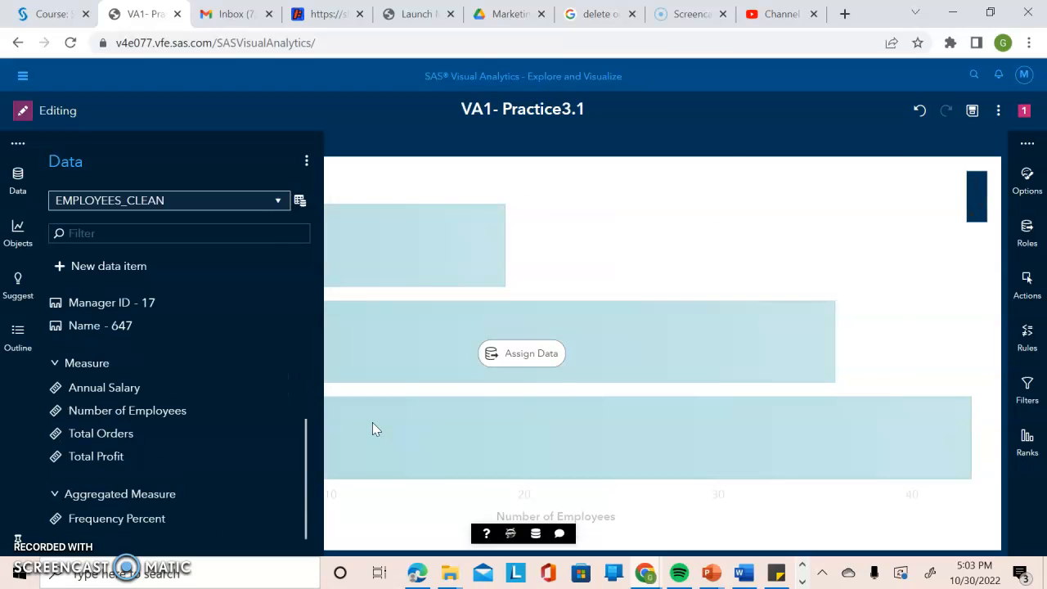
pyautogui.click(843, 236)
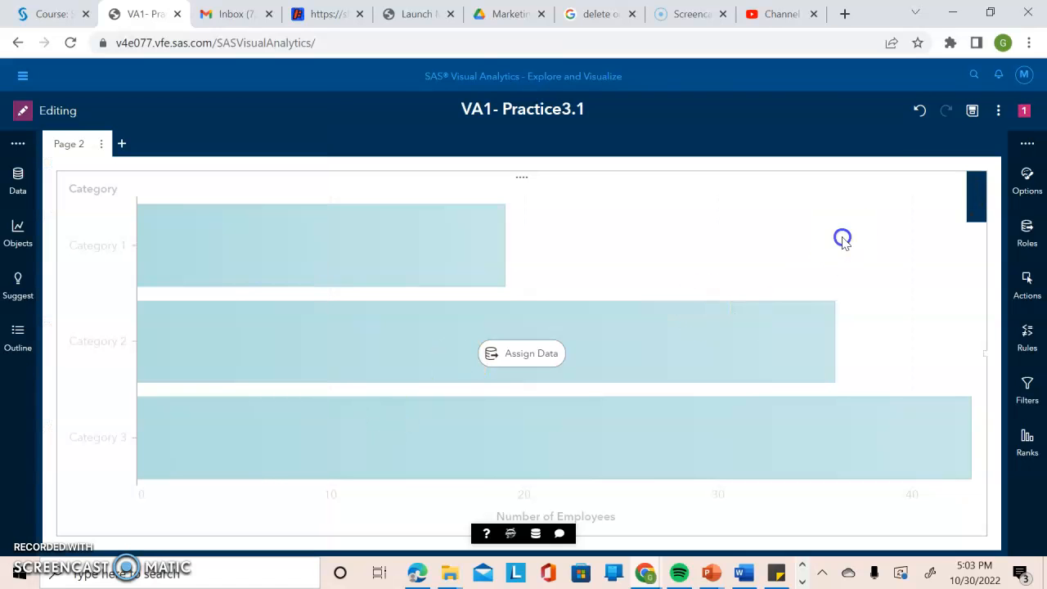
pyautogui.click(972, 112)
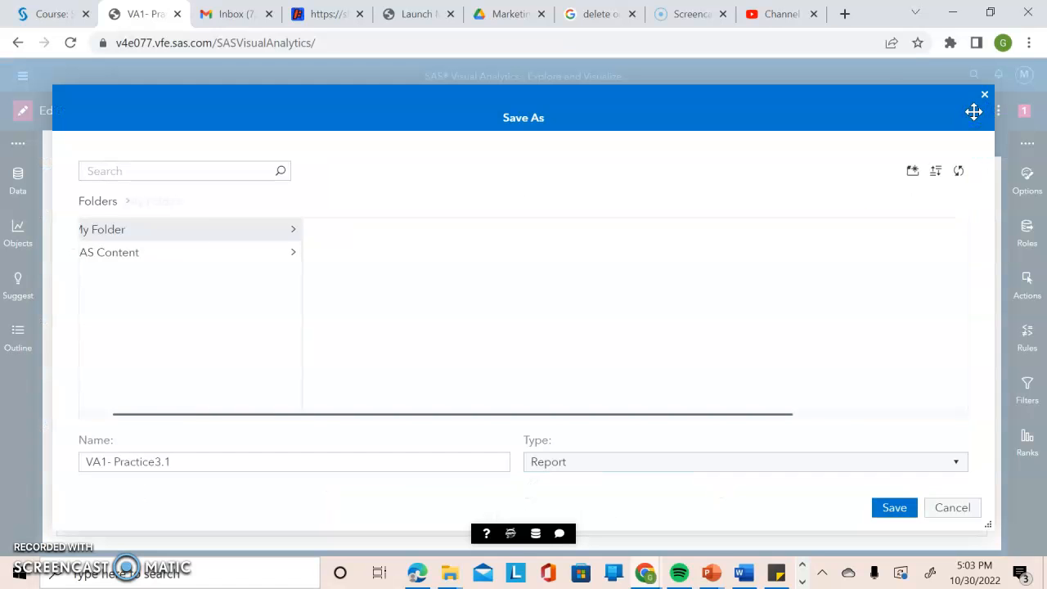
pyautogui.click(897, 506)
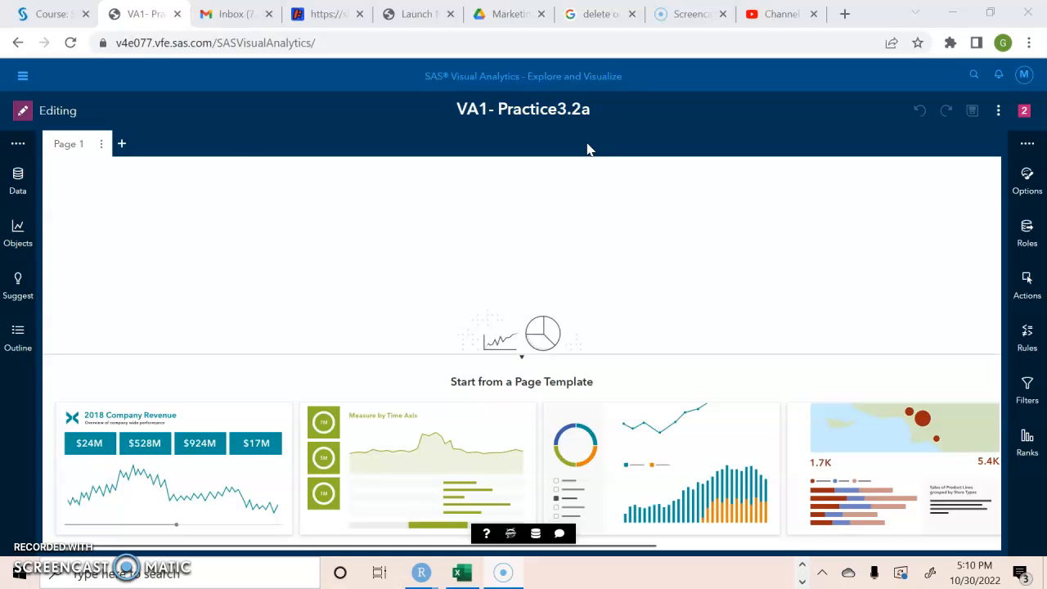
# Build a histogram of Annual Salary on the empty page and put Frequency Percent on its frequency axis.
pyautogui.click(19, 188)
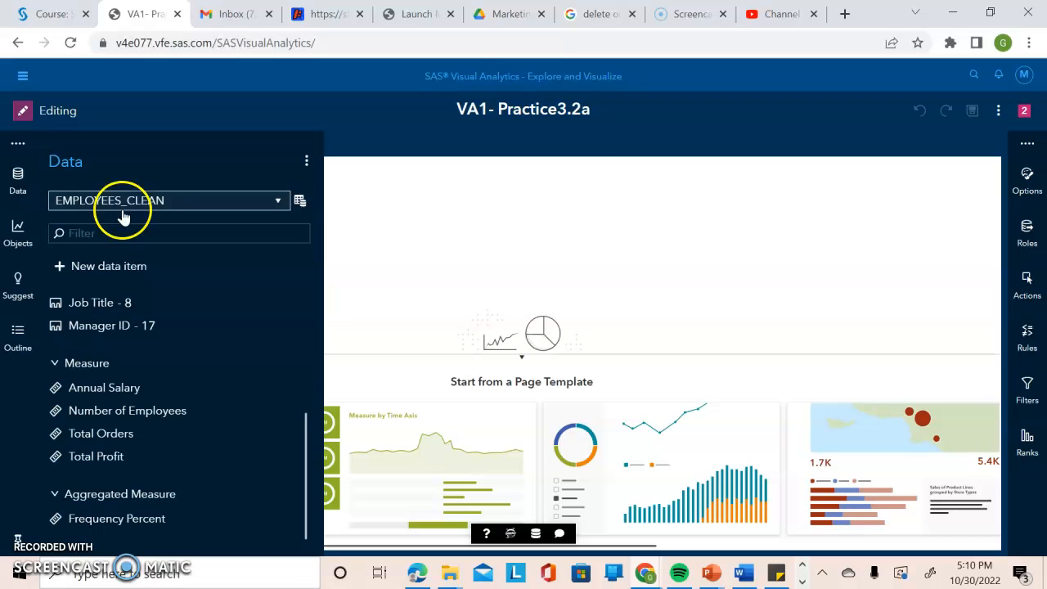
pyautogui.click(224, 389)
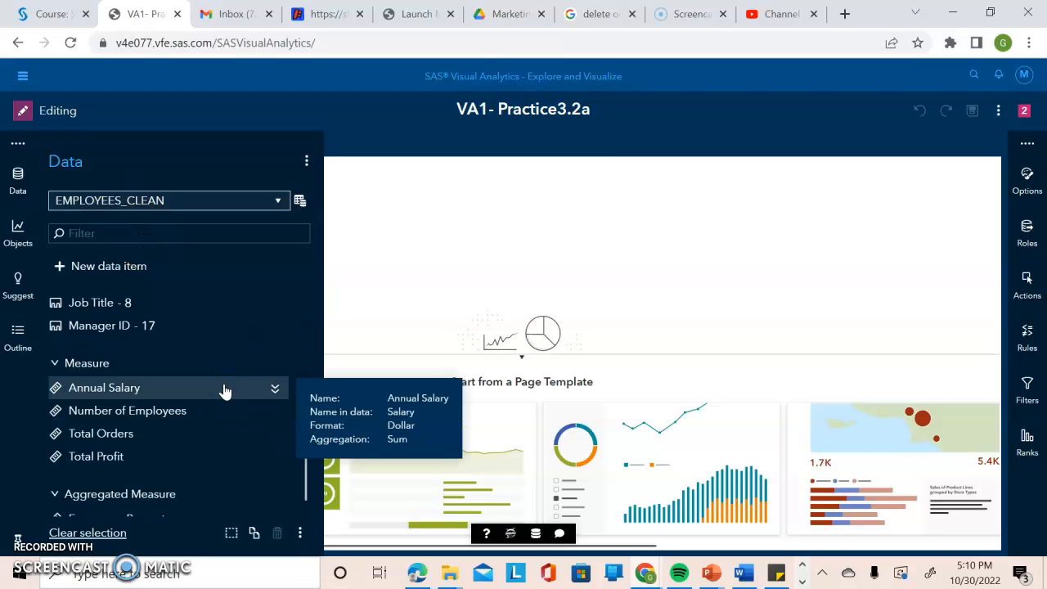
pyautogui.moveTo(187, 390); pyautogui.dragTo(456, 300)
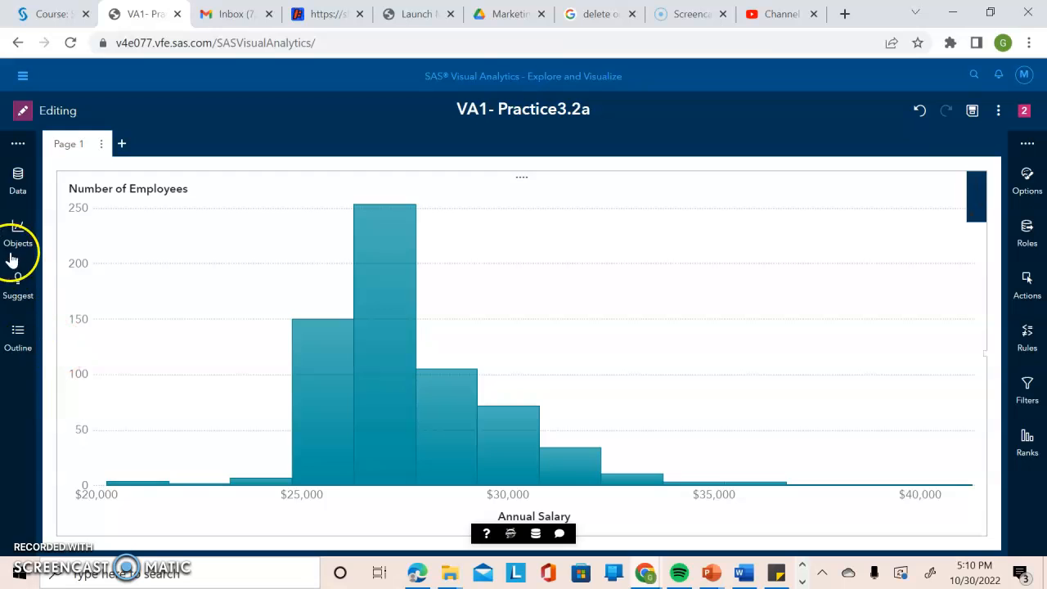
pyautogui.click(18, 183)
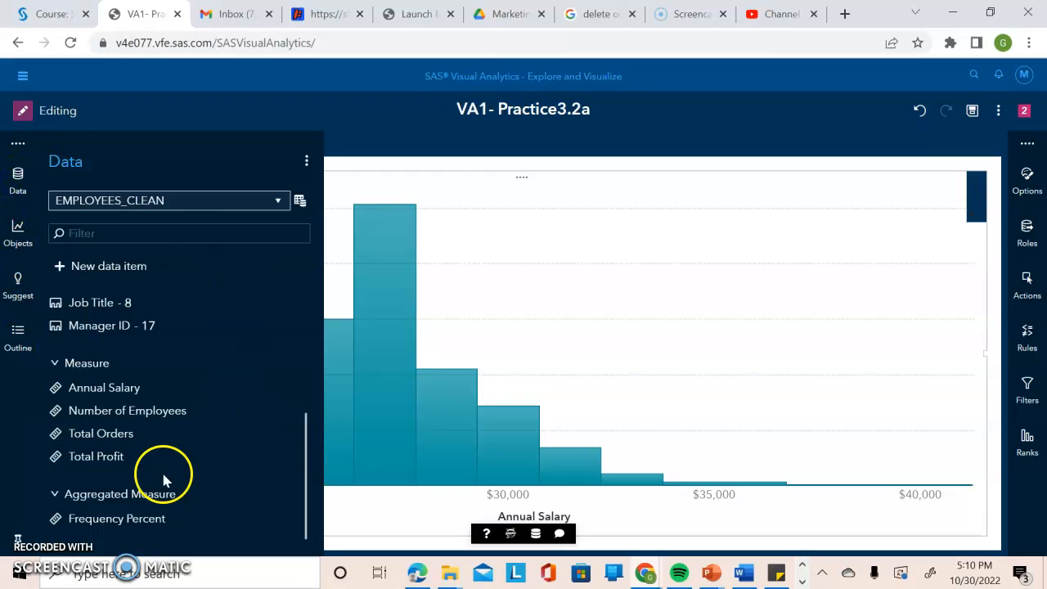
pyautogui.moveTo(233, 520); pyautogui.dragTo(467, 369)
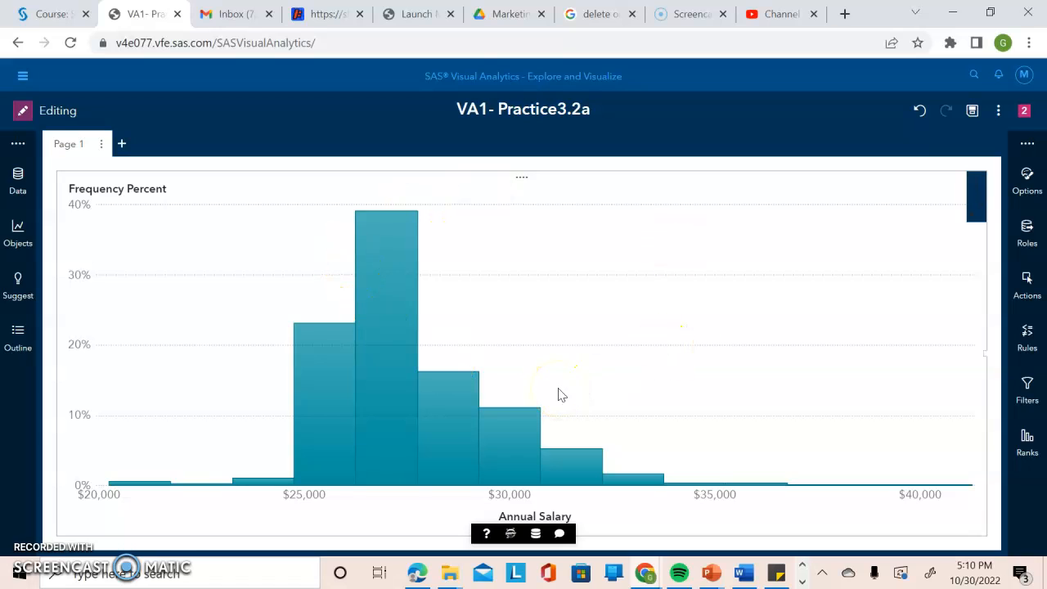
# Give the histogram the custom title Distribution of Salary.
pyautogui.click(1025, 188)
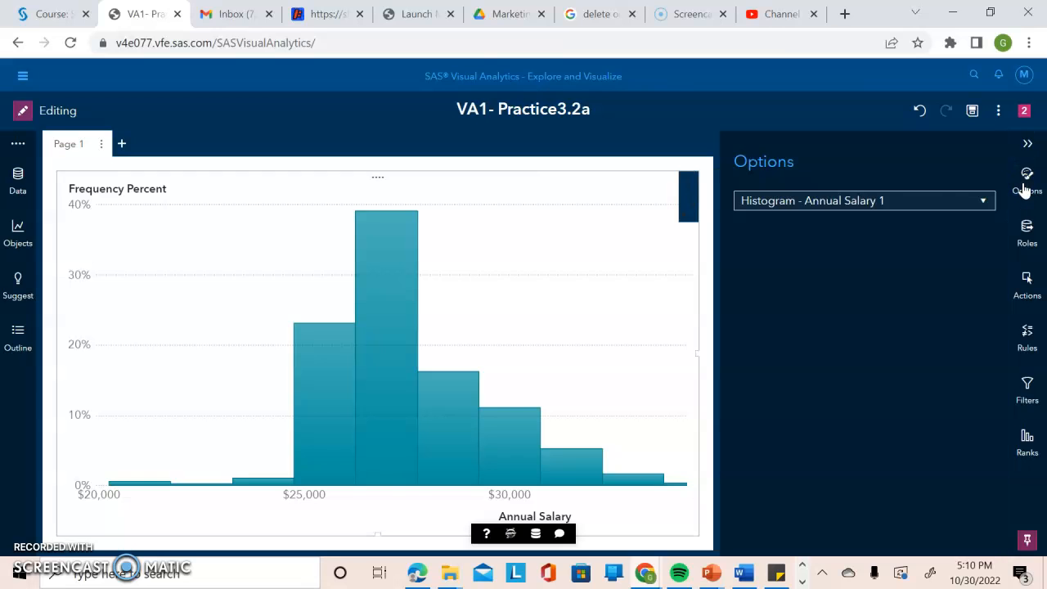
pyautogui.click(893, 198)
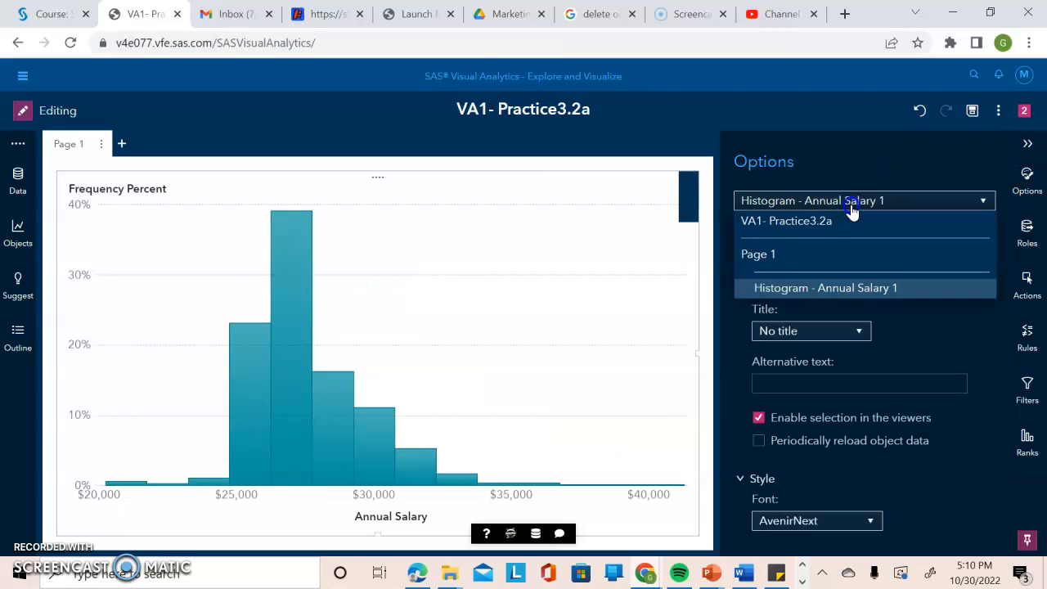
pyautogui.click(830, 286)
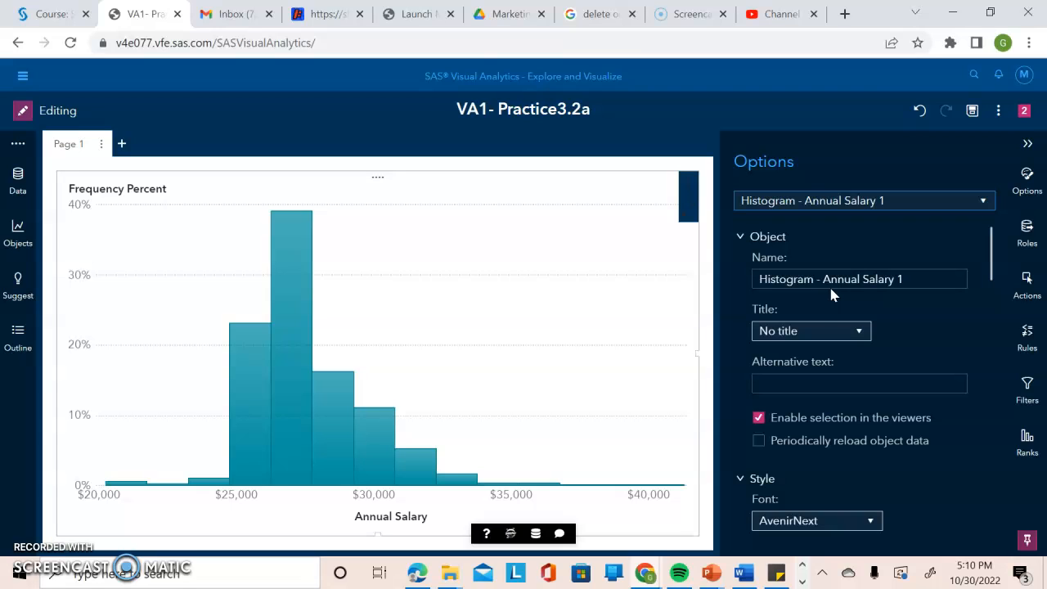
pyautogui.click(857, 329)
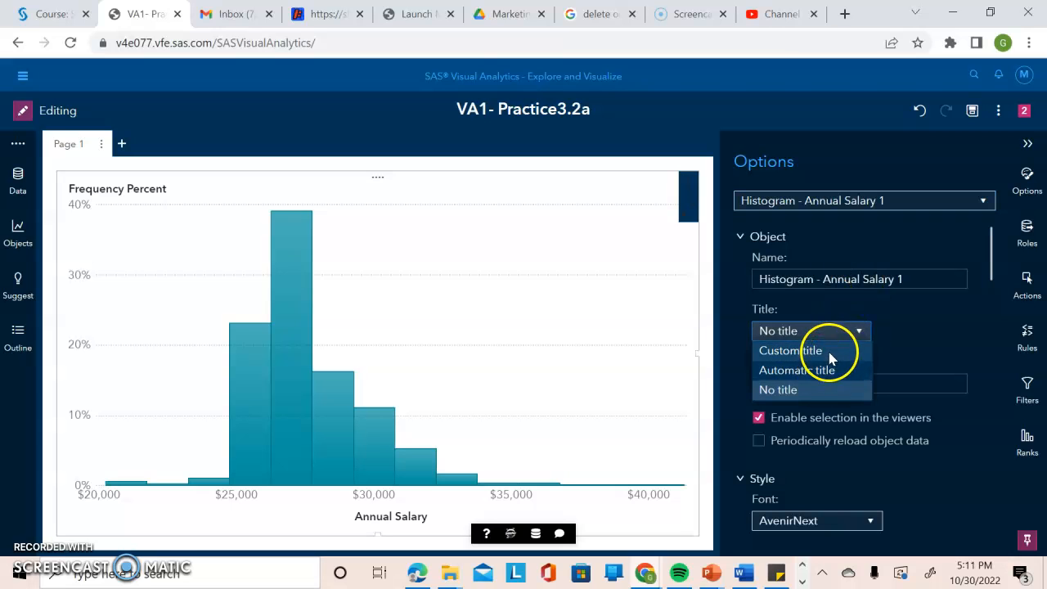
pyautogui.click(828, 352)
pyautogui.doubleClick(824, 364)
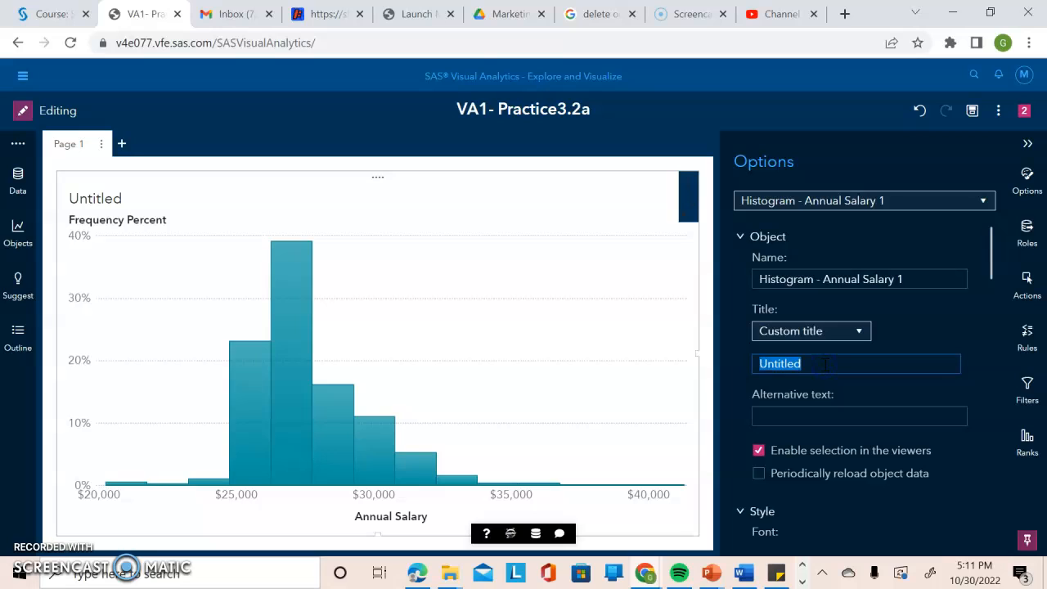
pyautogui.write('Distribution of Salary')
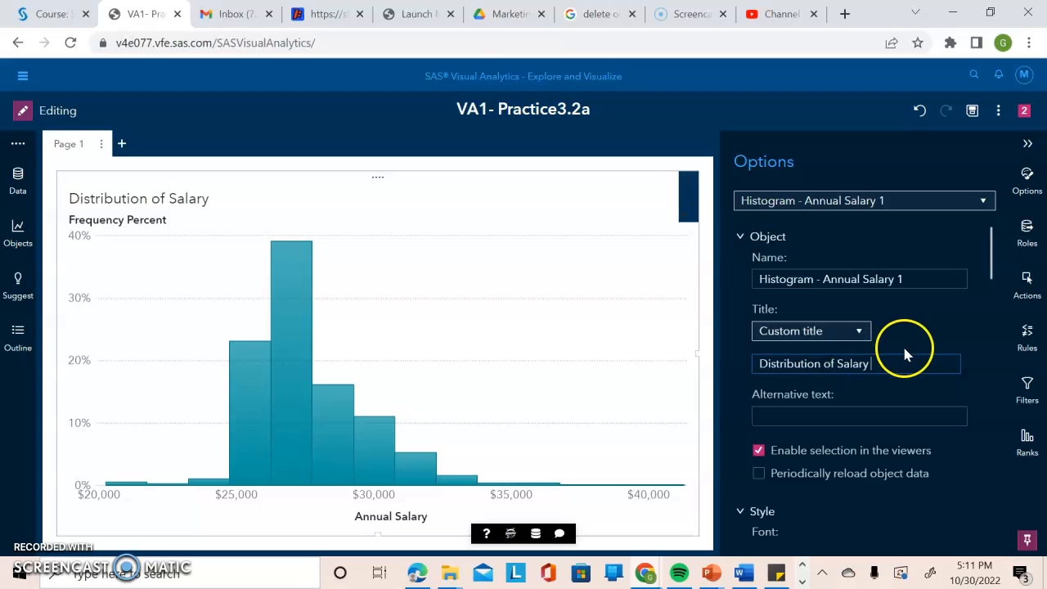
# Set a fixed bin count of 4 for the histogram and close the options pane.
pyautogui.scroll(-2, 991, 278)
pyautogui.moveTo(992, 280); pyautogui.dragTo(996, 432)
pyautogui.click(873, 401)
pyautogui.click(856, 439)
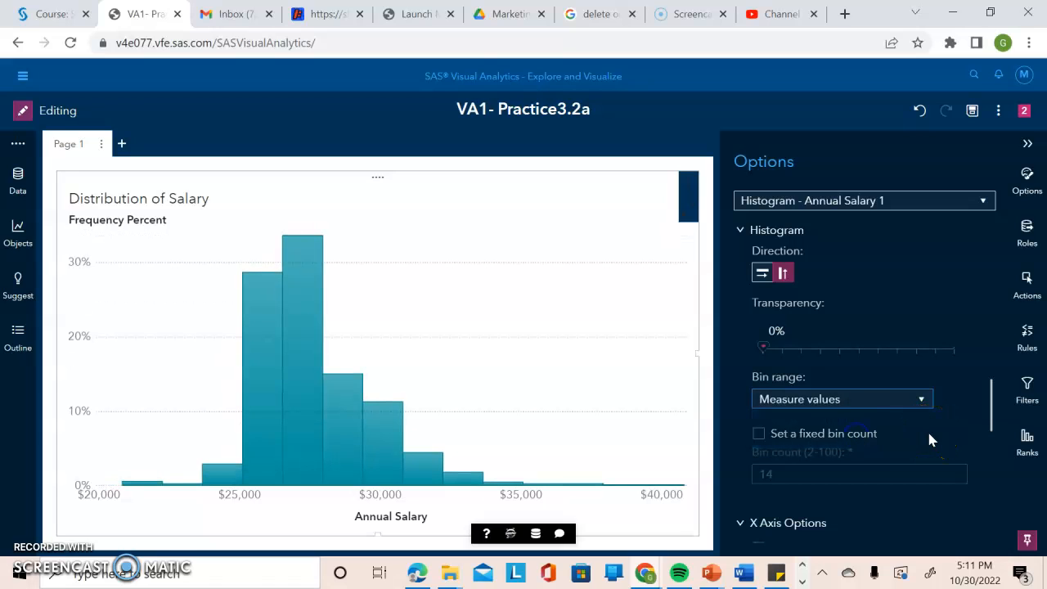
pyautogui.click(758, 433)
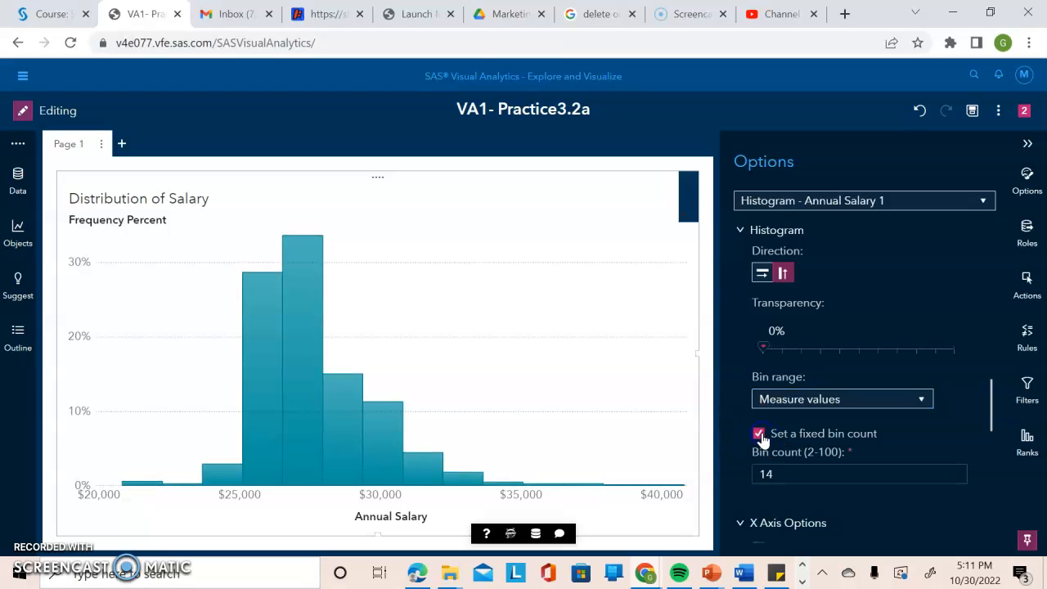
pyautogui.doubleClick(826, 473)
pyautogui.press('BackSpace')
pyautogui.write('4')
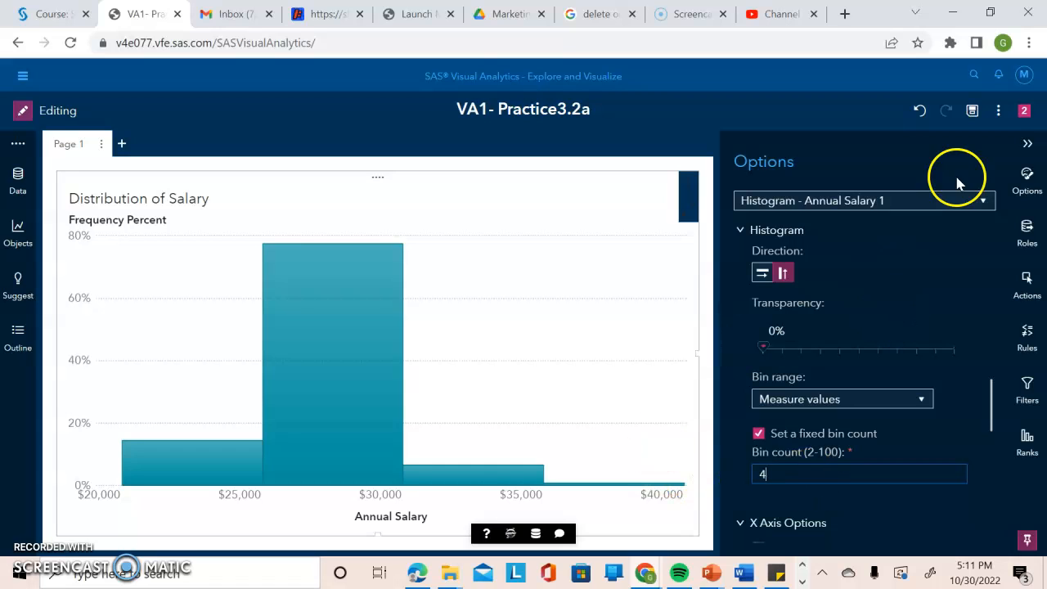
pyautogui.click(1029, 145)
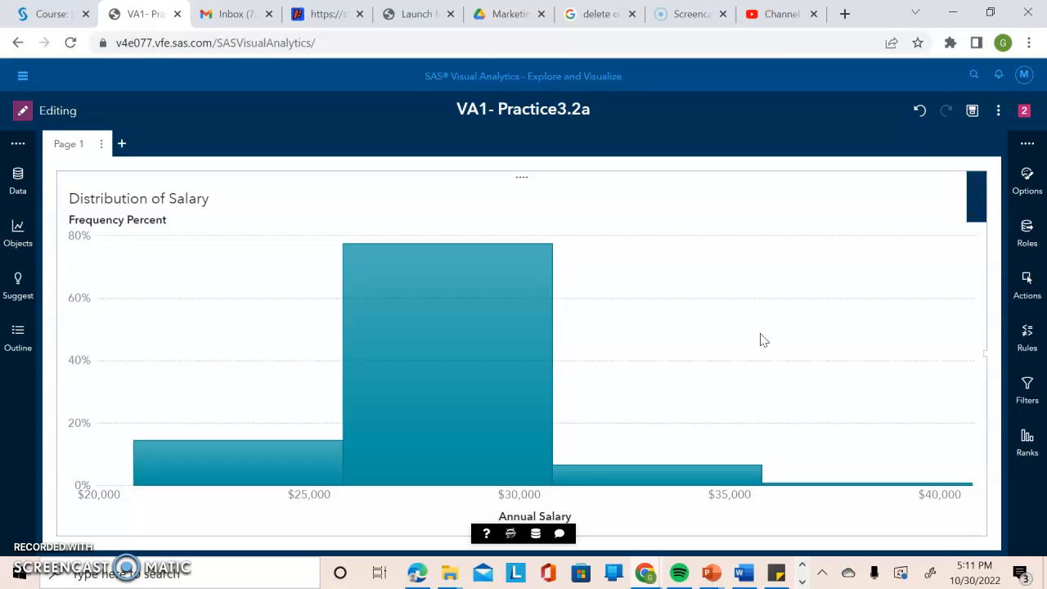
# Inspect the tallest salary bin in the histogram.
pyautogui.click(979, 203)
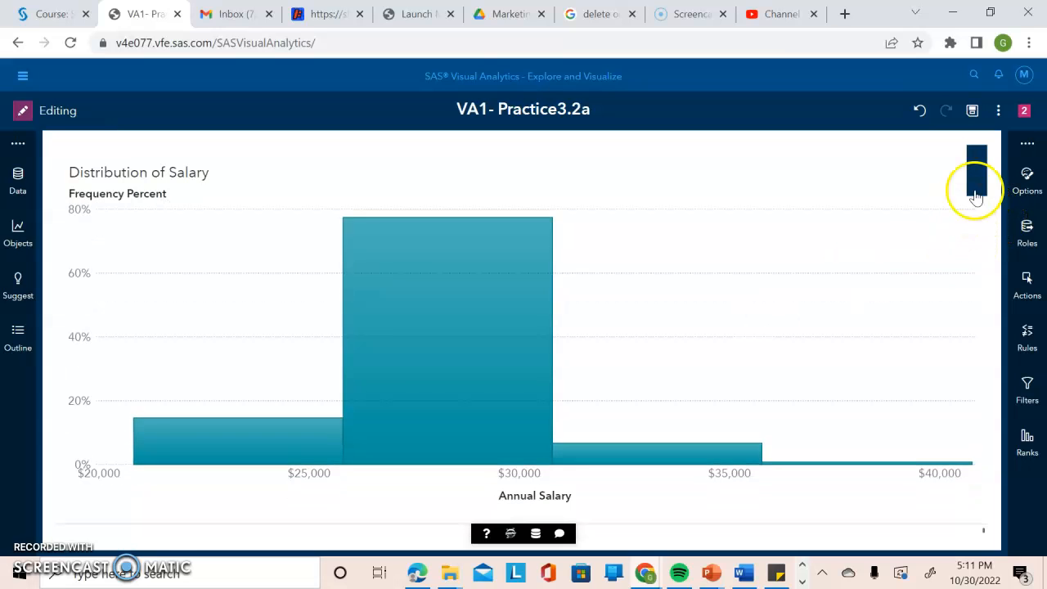
pyautogui.click(978, 176)
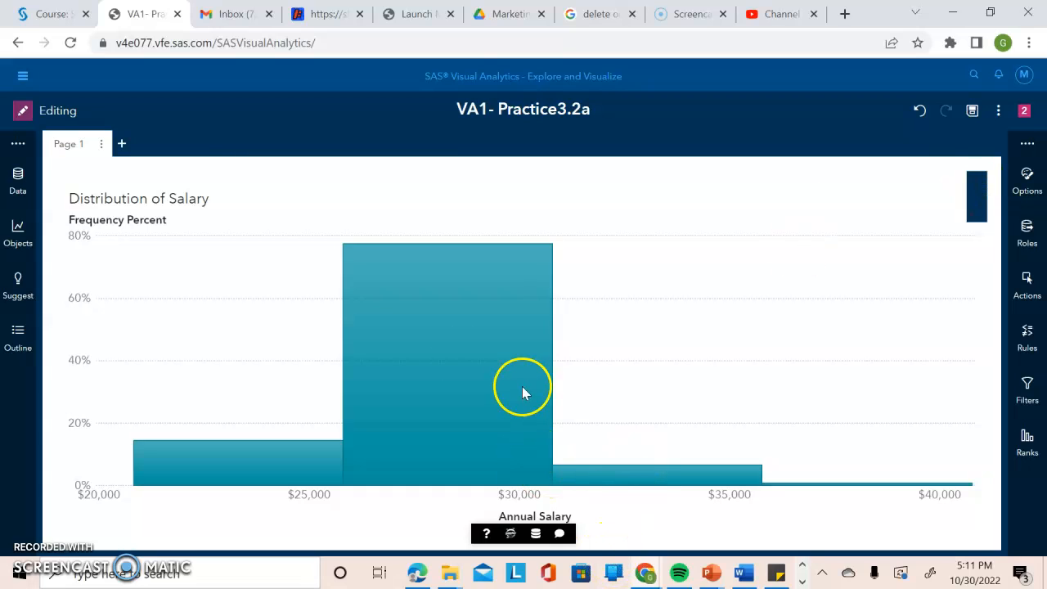
pyautogui.click(450, 344)
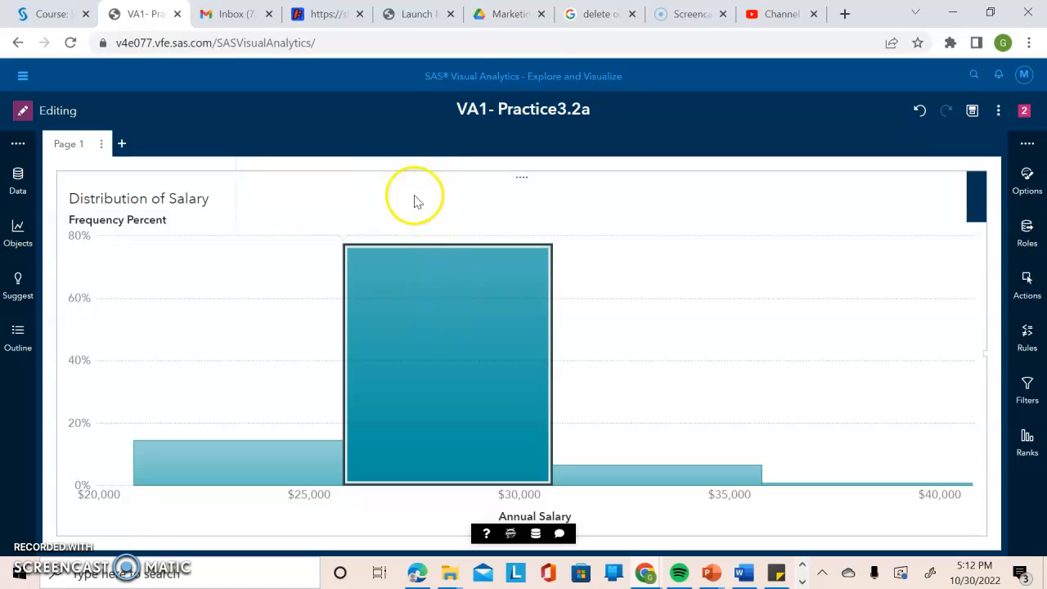
pyautogui.moveTo(431, 320)
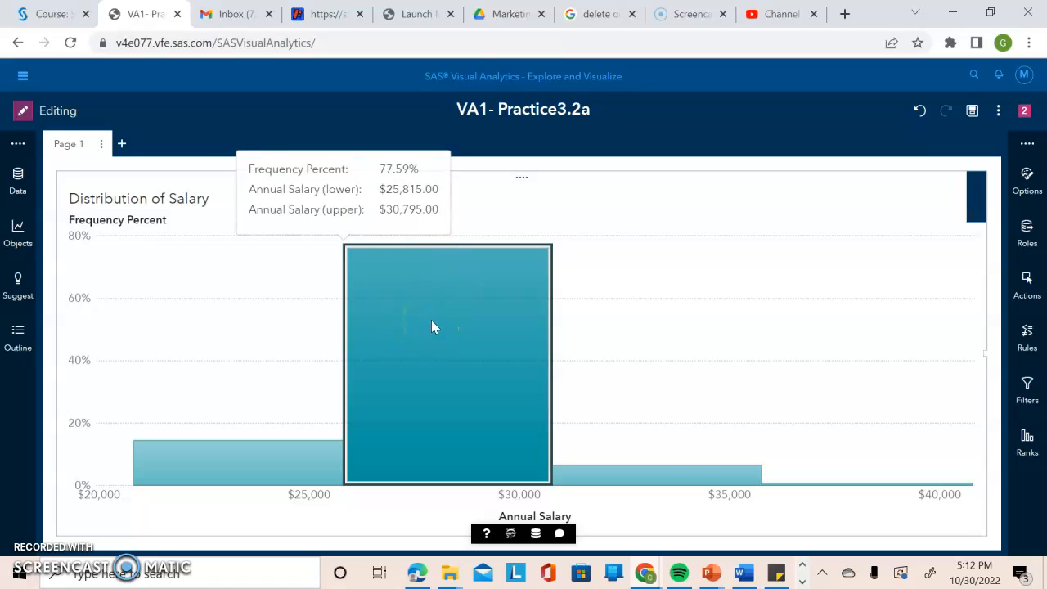
# Maximize the histogram and restore it to its normal size.
pyautogui.click(977, 205)
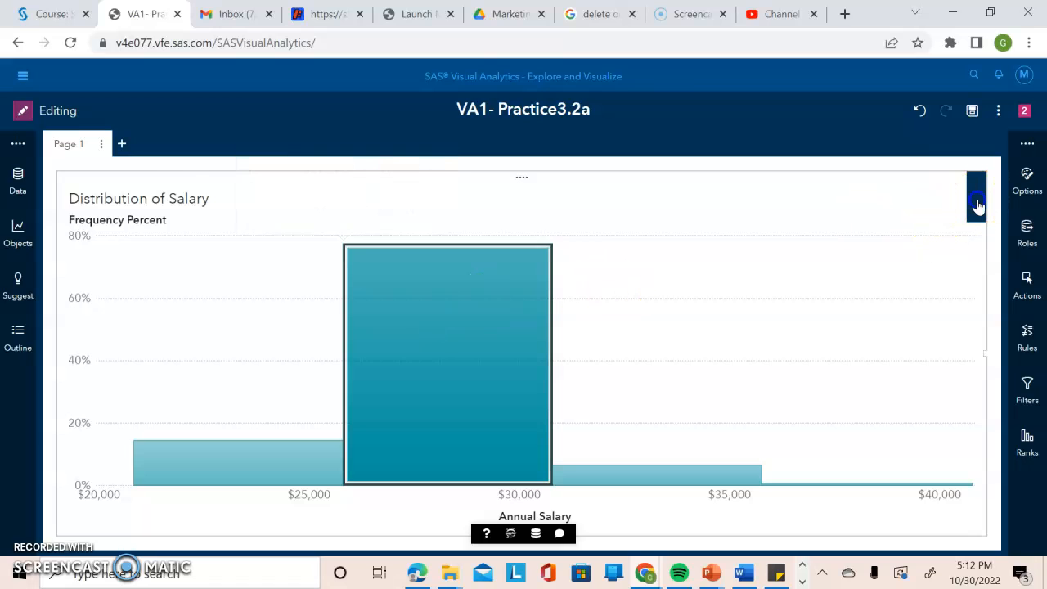
pyautogui.scroll(-1, 978, 205)
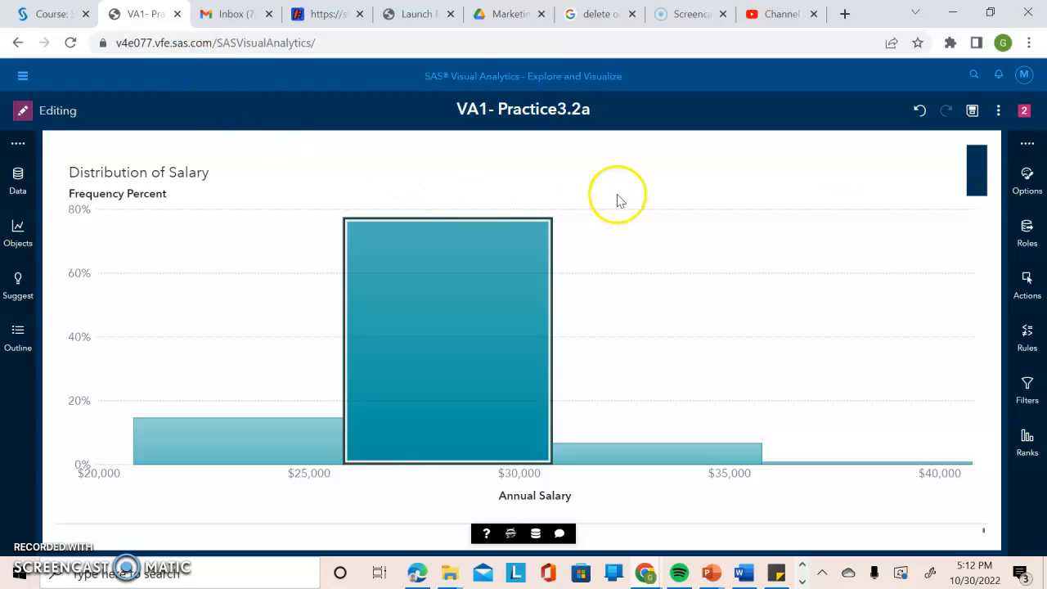
pyautogui.click(17, 234)
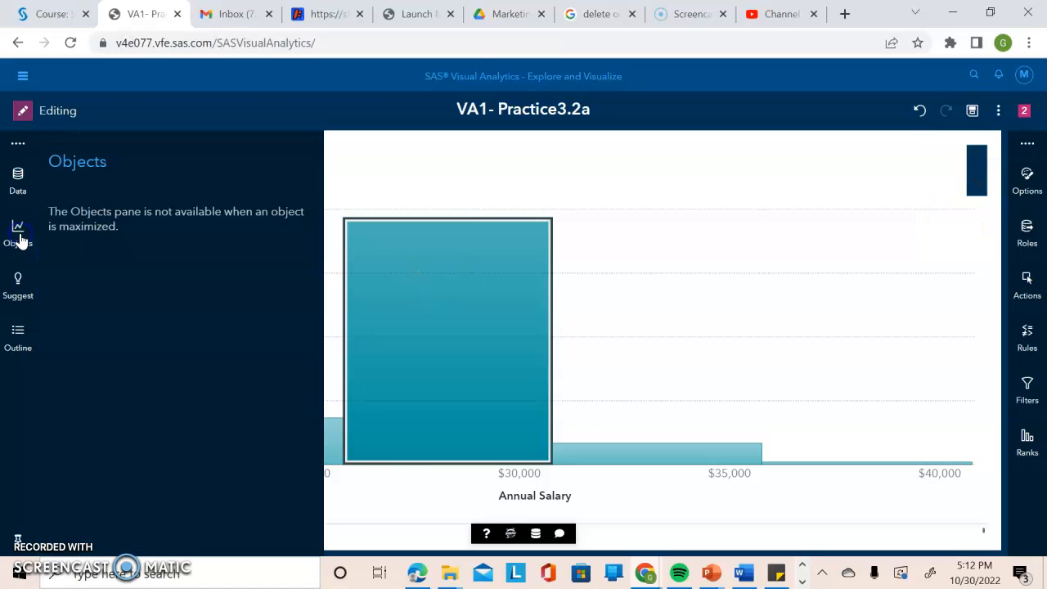
pyautogui.click(425, 167)
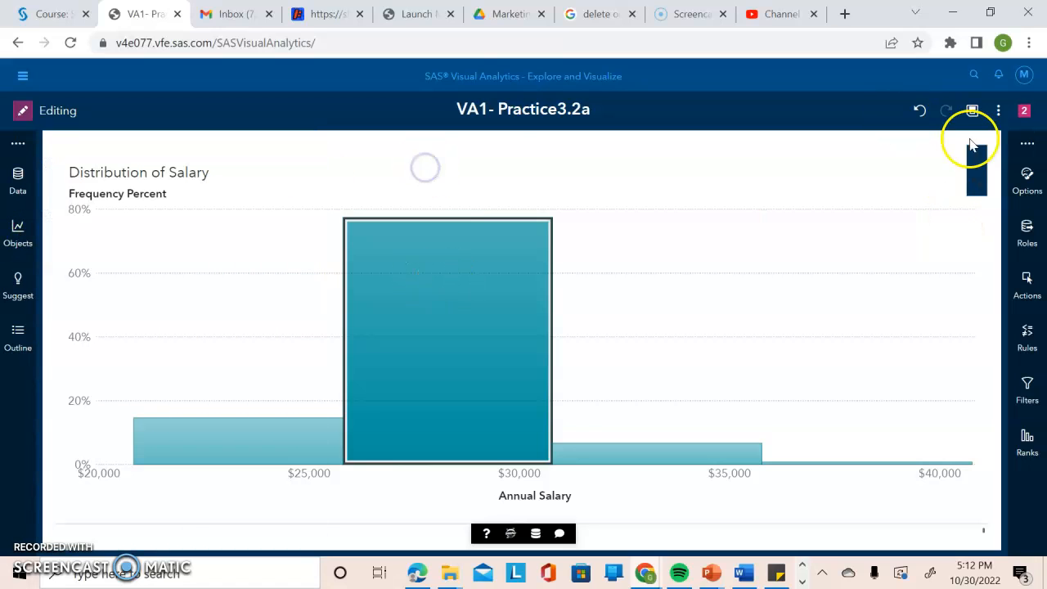
pyautogui.click(979, 169)
pyautogui.click(972, 187)
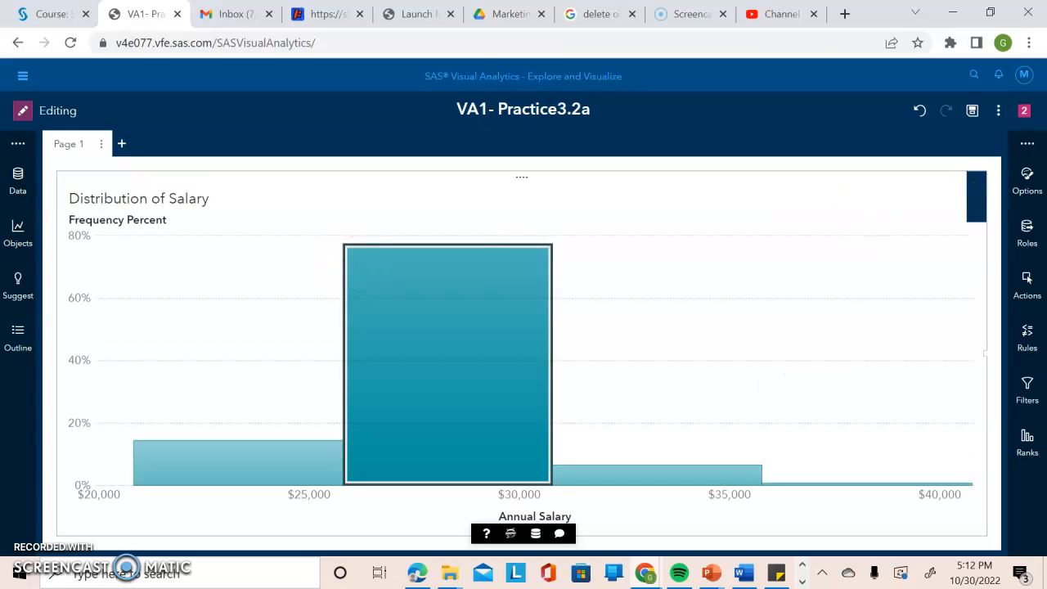
# Add a bar chart beside the histogram and assign Job Title as its category.
pyautogui.click(17, 232)
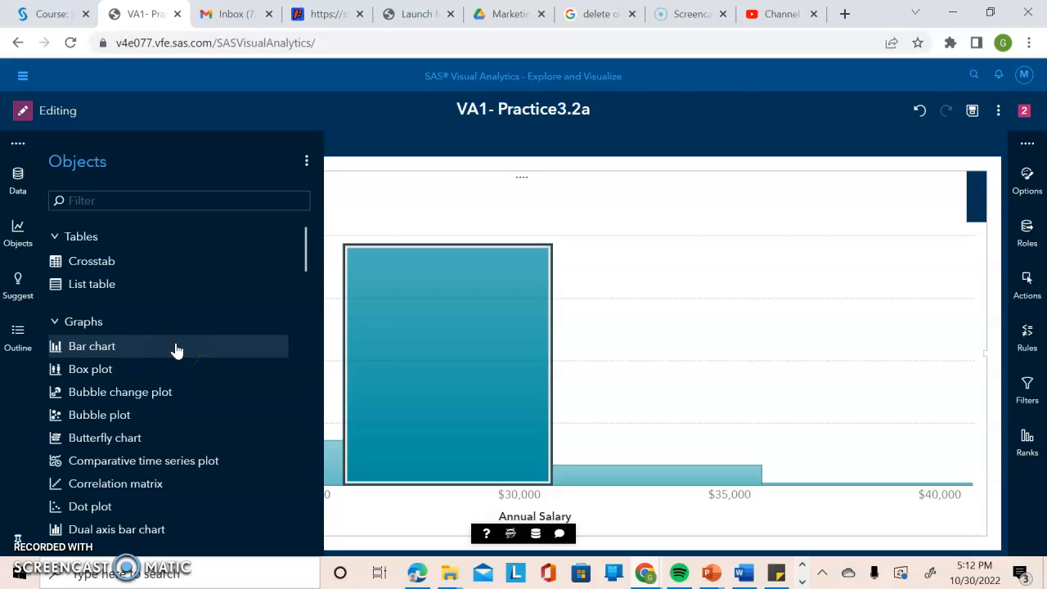
pyautogui.moveTo(176, 350); pyautogui.dragTo(916, 330)
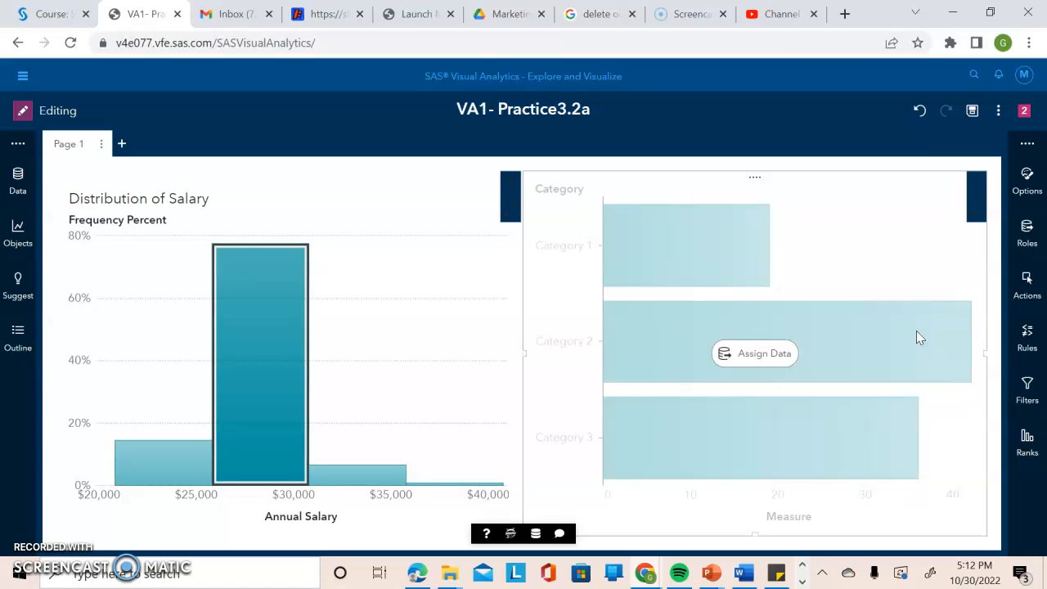
pyautogui.click(1027, 229)
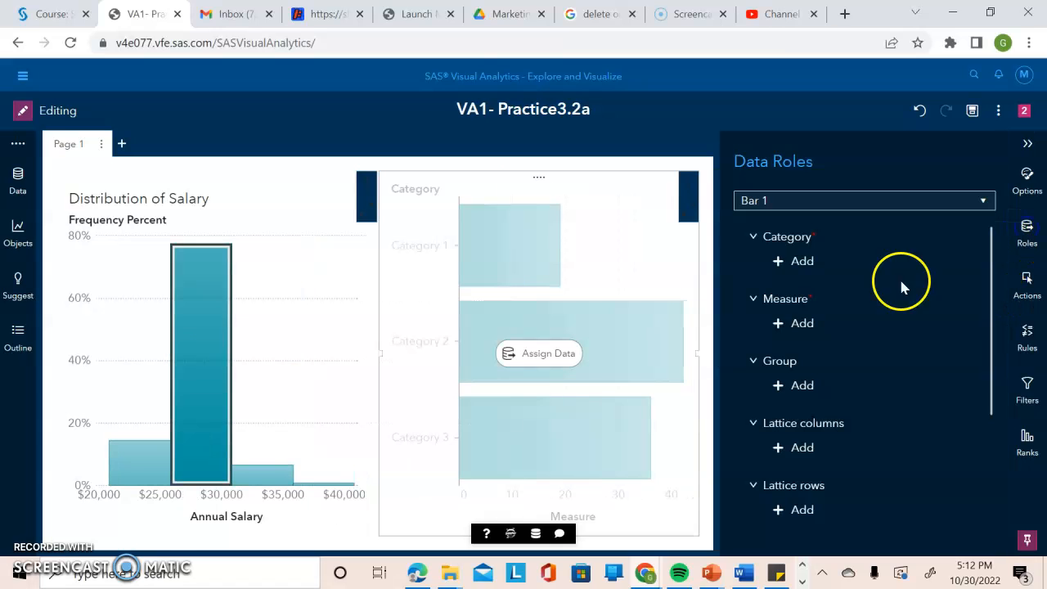
pyautogui.click(791, 266)
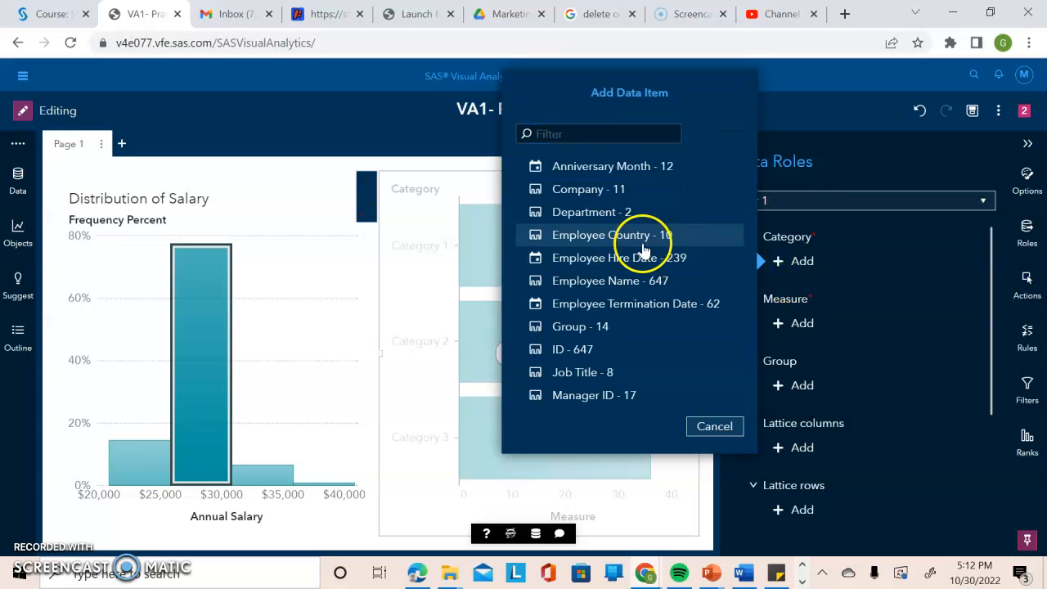
pyautogui.click(572, 373)
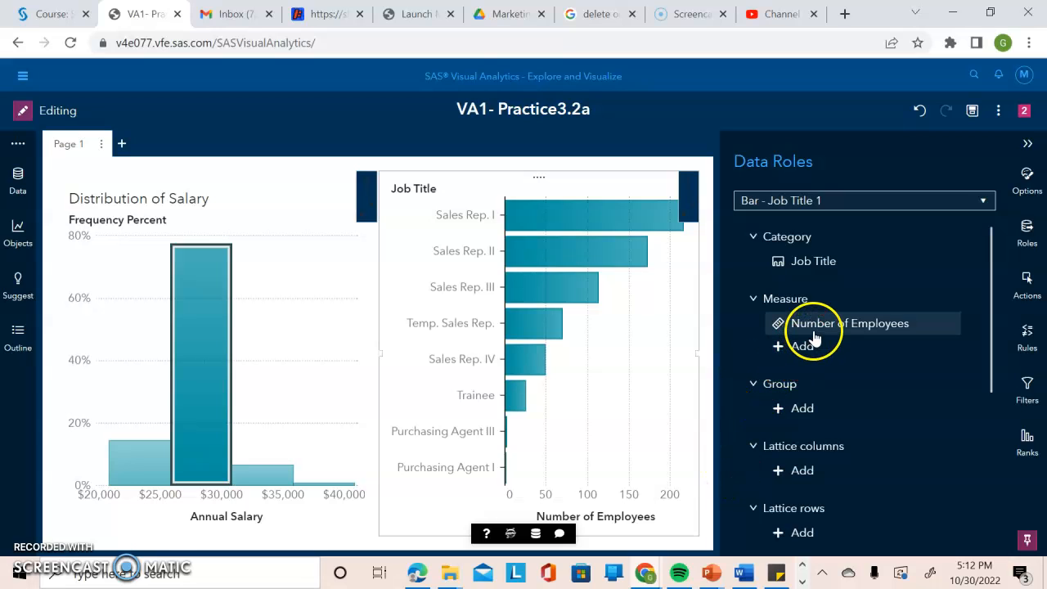
# Replace the bar chart's Number of Employees measure with Annual Salary and group the bars by Department.
pyautogui.moveTo(814, 335)
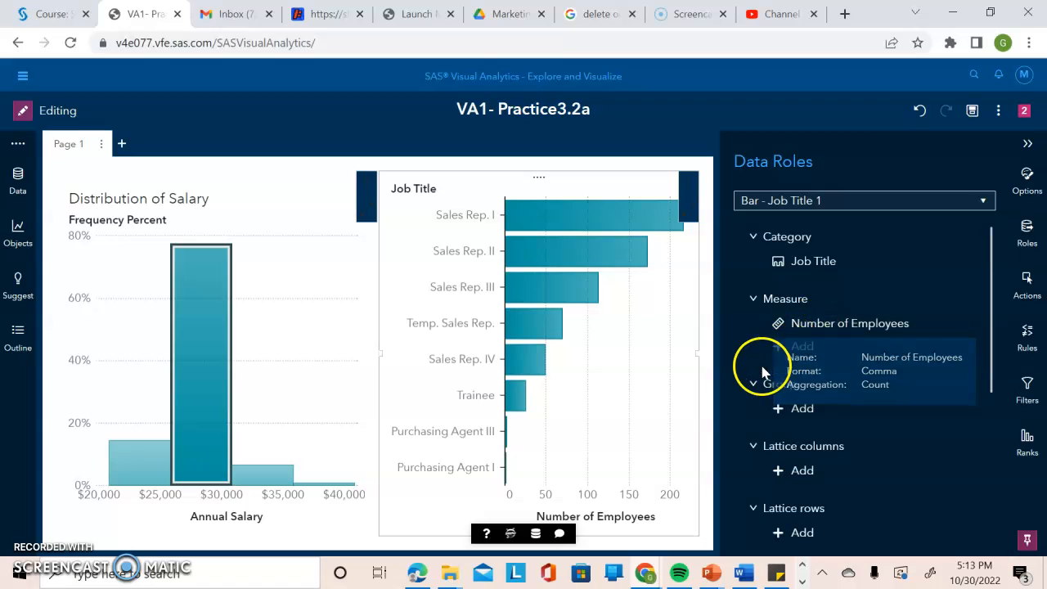
pyautogui.click(783, 347)
pyautogui.click(679, 336)
pyautogui.click(664, 434)
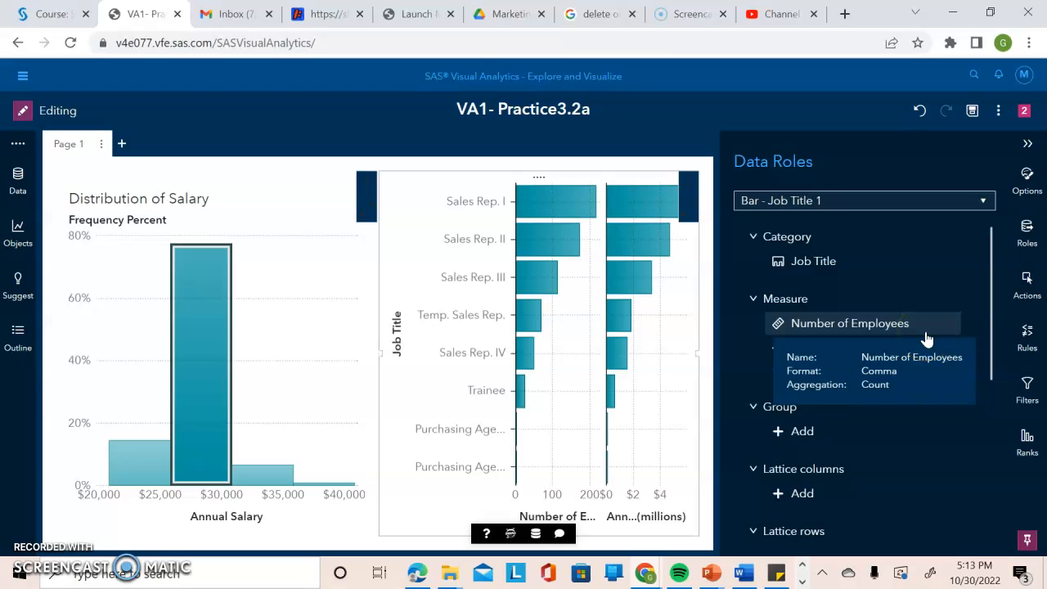
pyautogui.click(823, 323)
pyautogui.rightClick(822, 323)
pyautogui.click(859, 339)
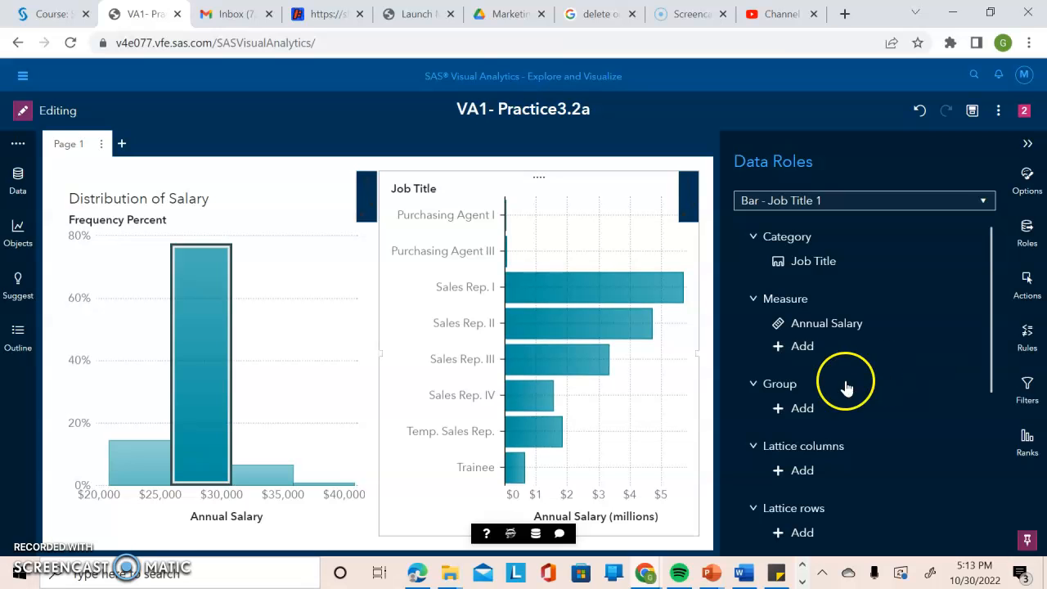
pyautogui.click(798, 408)
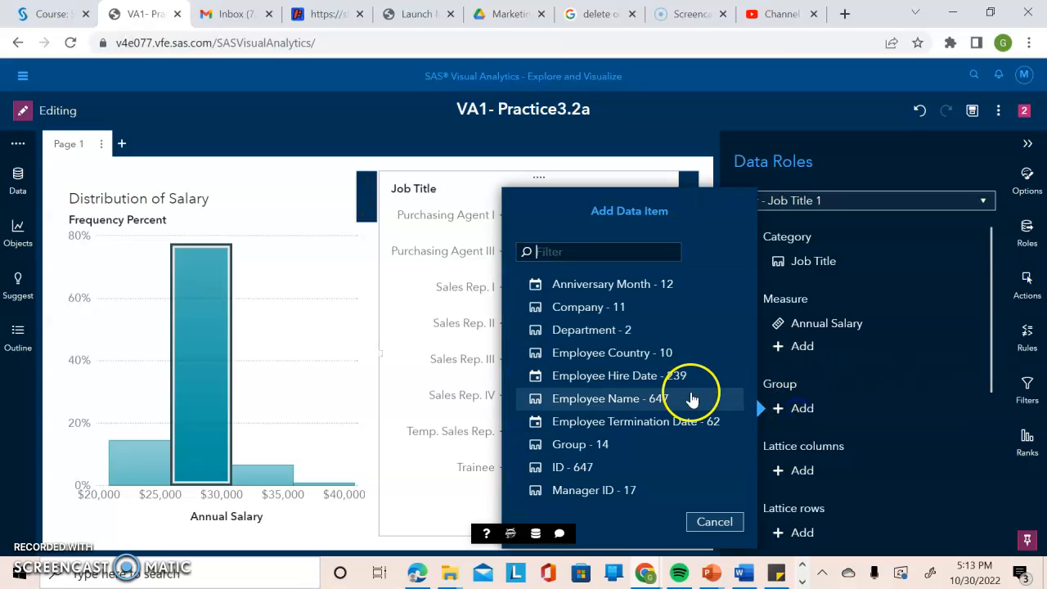
pyautogui.click(589, 330)
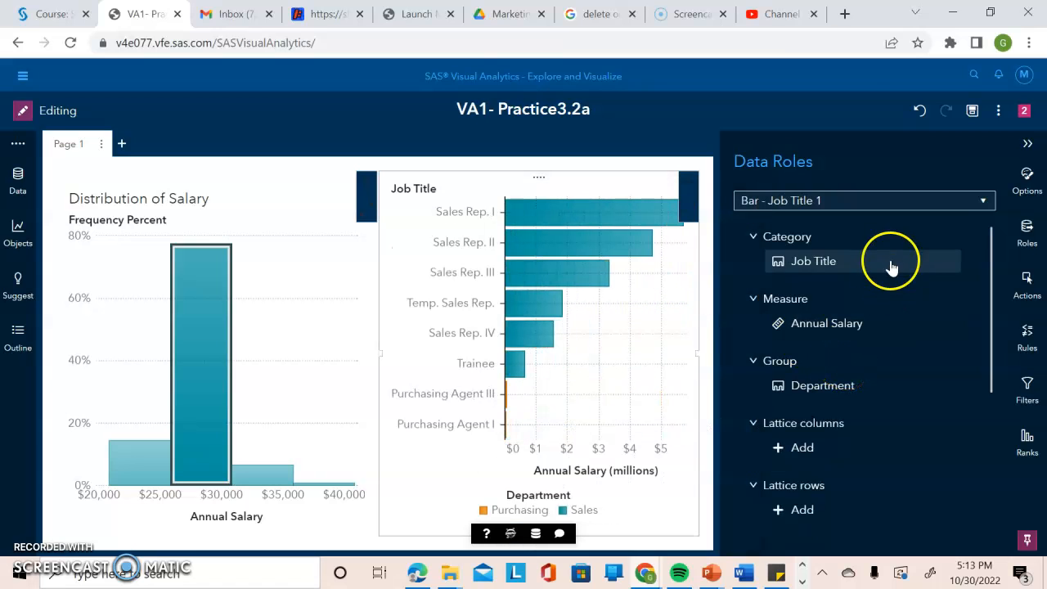
# Give the bar chart the custom title Total Salary by Job and Department and close the options pane.
pyautogui.click(1027, 179)
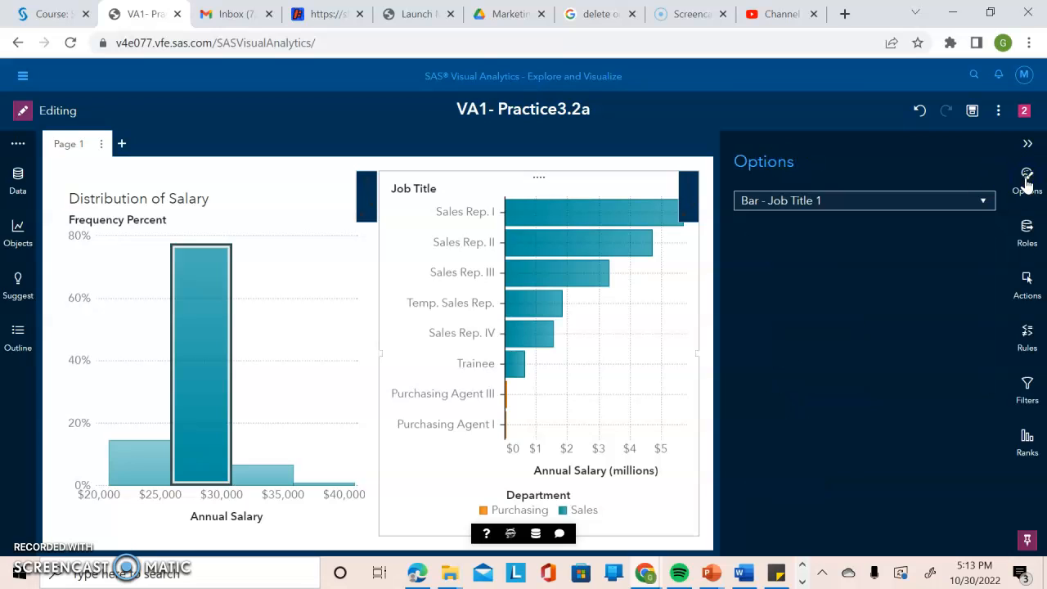
pyautogui.click(860, 212)
pyautogui.click(834, 315)
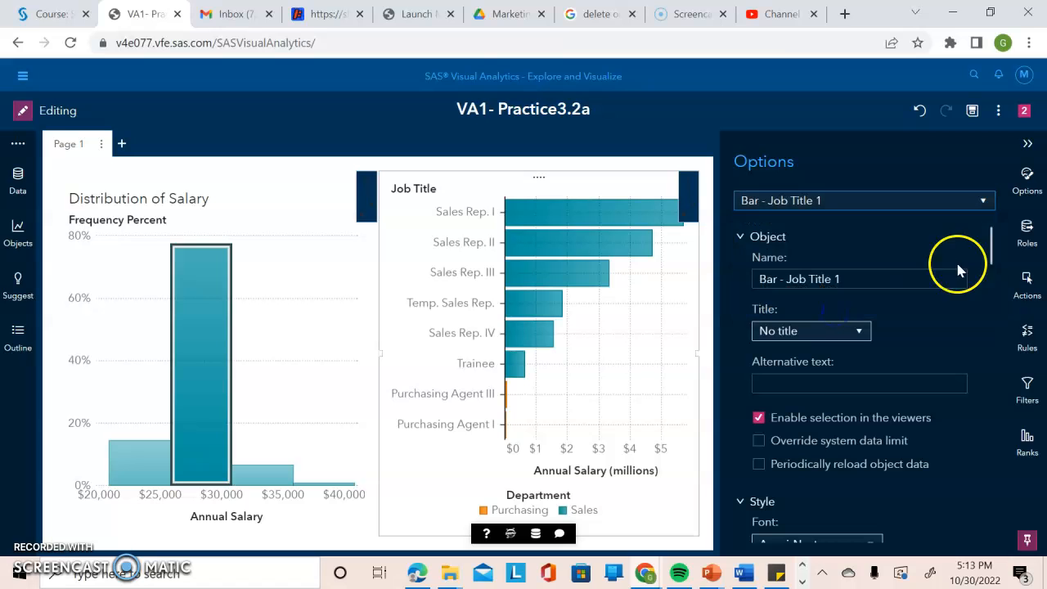
pyautogui.moveTo(991, 246); pyautogui.dragTo(991, 272)
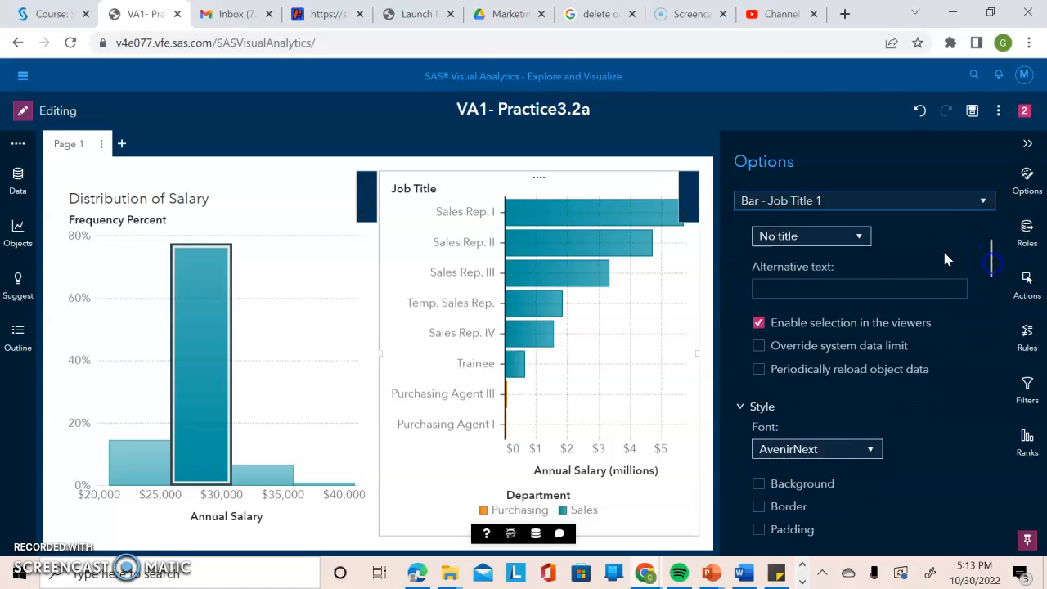
pyautogui.click(821, 237)
pyautogui.click(804, 258)
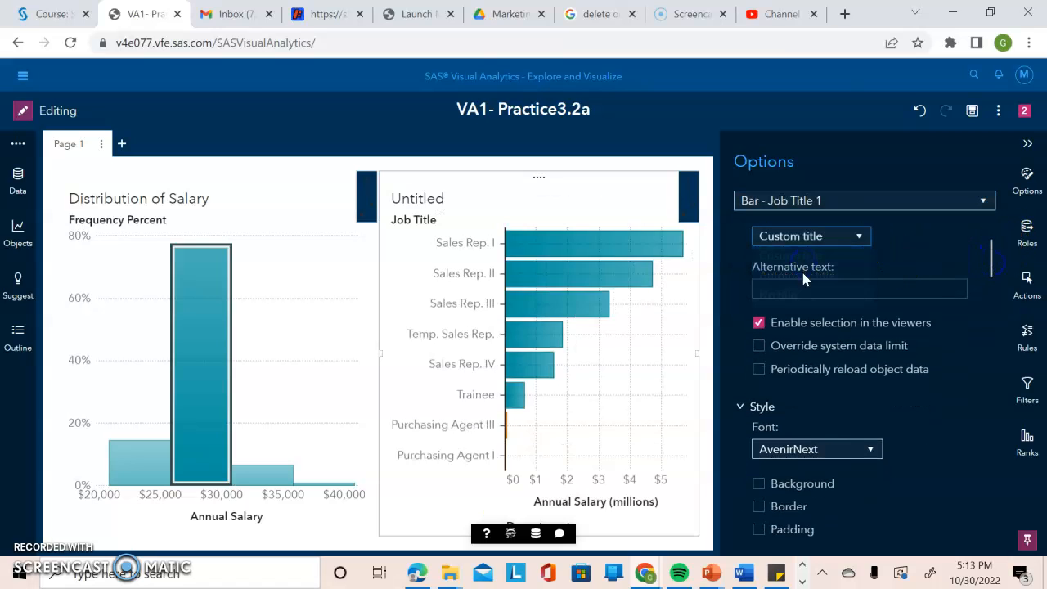
pyautogui.doubleClick(801, 268)
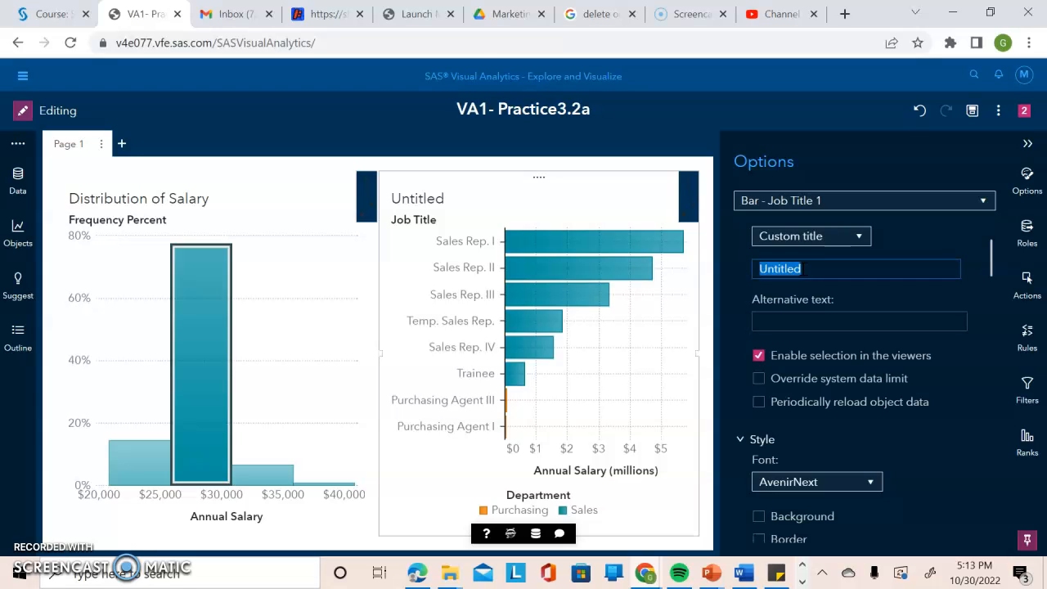
pyautogui.write('Total Salary b')
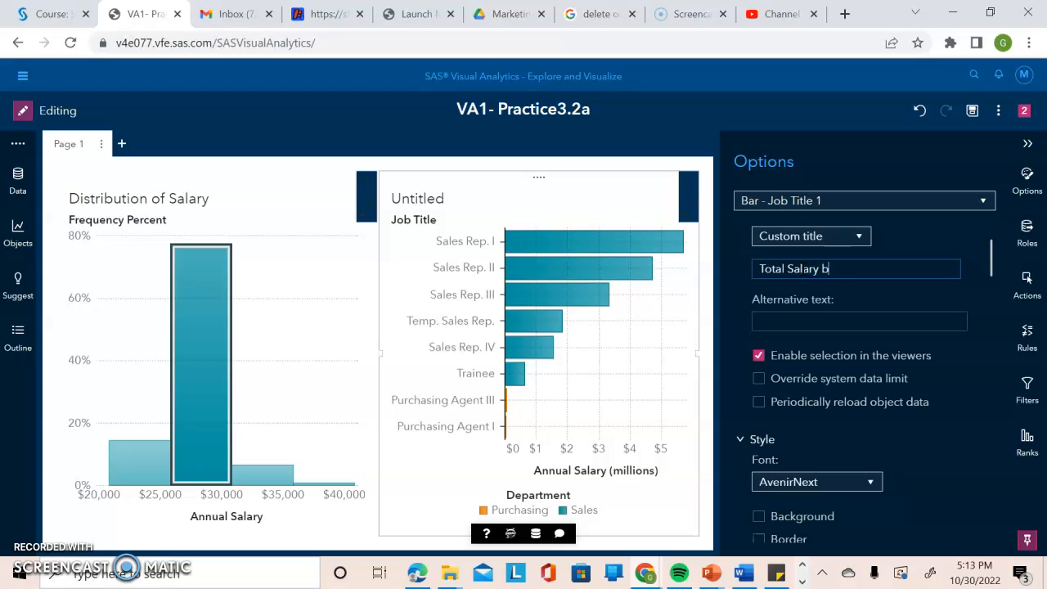
pyautogui.write('y Job and Department')
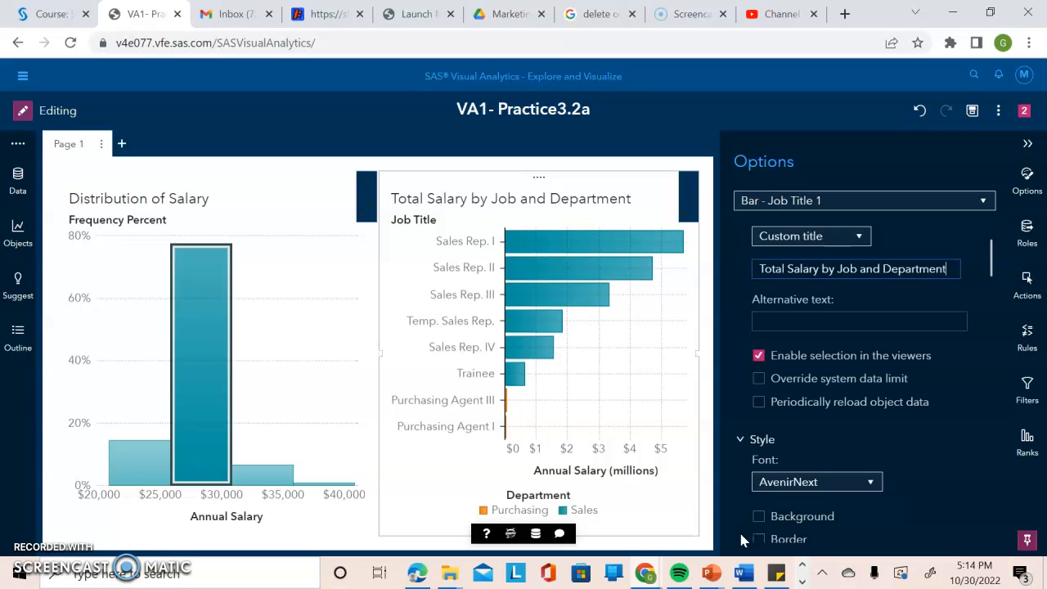
pyautogui.click(1027, 145)
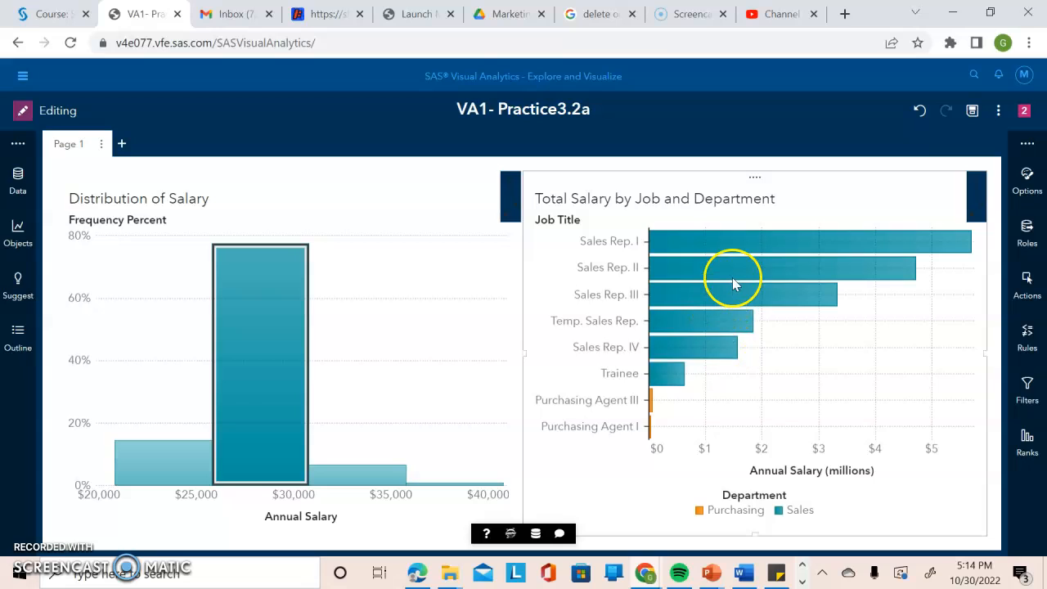
# Save the report as VA1- Practice3.2a.
pyautogui.moveTo(733, 283)
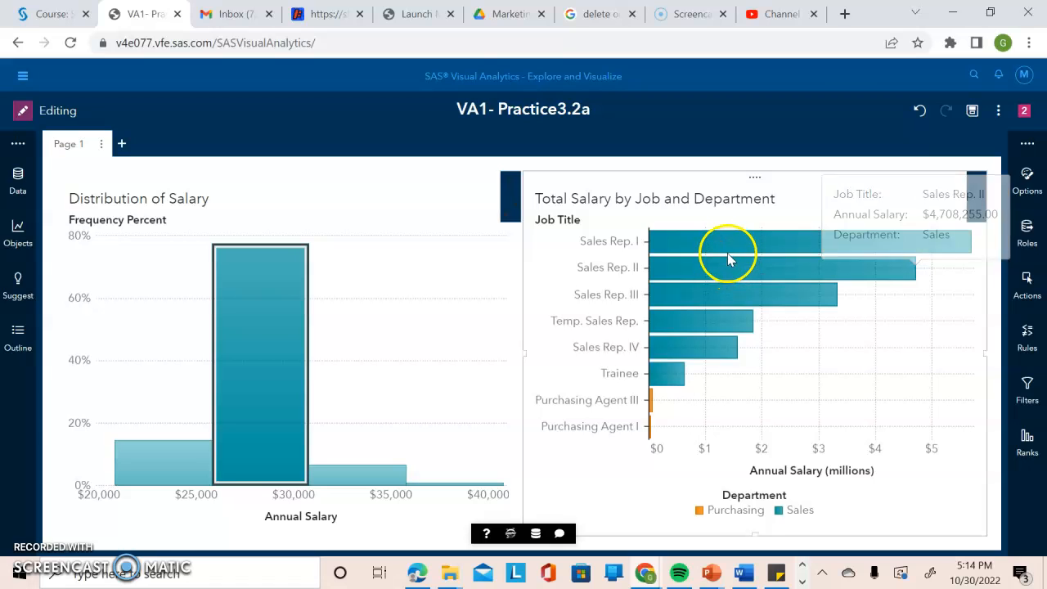
pyautogui.moveTo(722, 250)
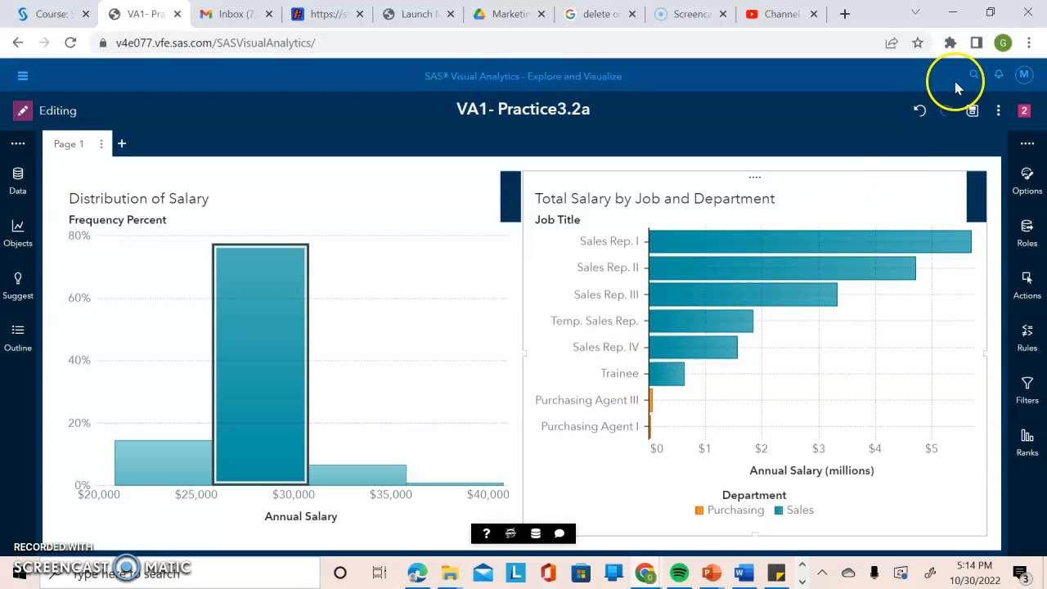
pyautogui.click(972, 109)
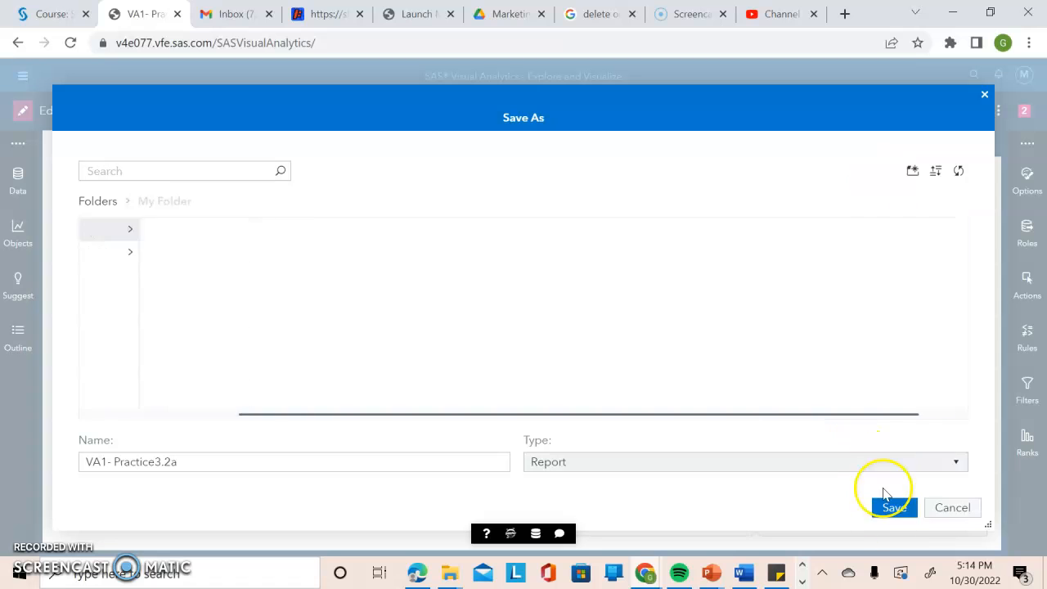
pyautogui.click(893, 508)
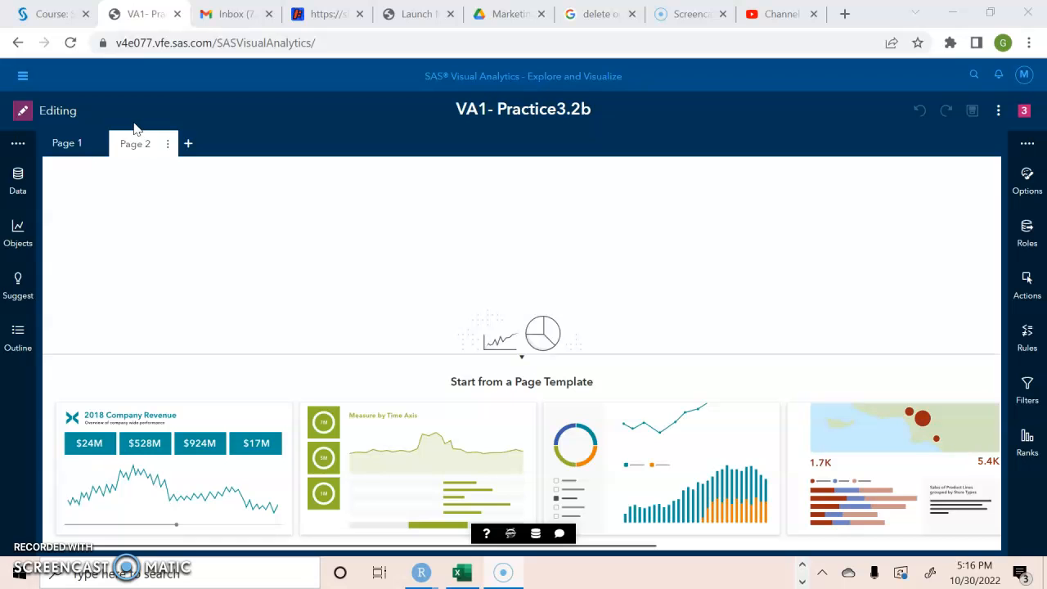
# Add a box plot to Page 2 with Job Title as category and Annual Salary as measure.
pyautogui.click(15, 226)
pyautogui.moveTo(122, 369); pyautogui.dragTo(415, 274)
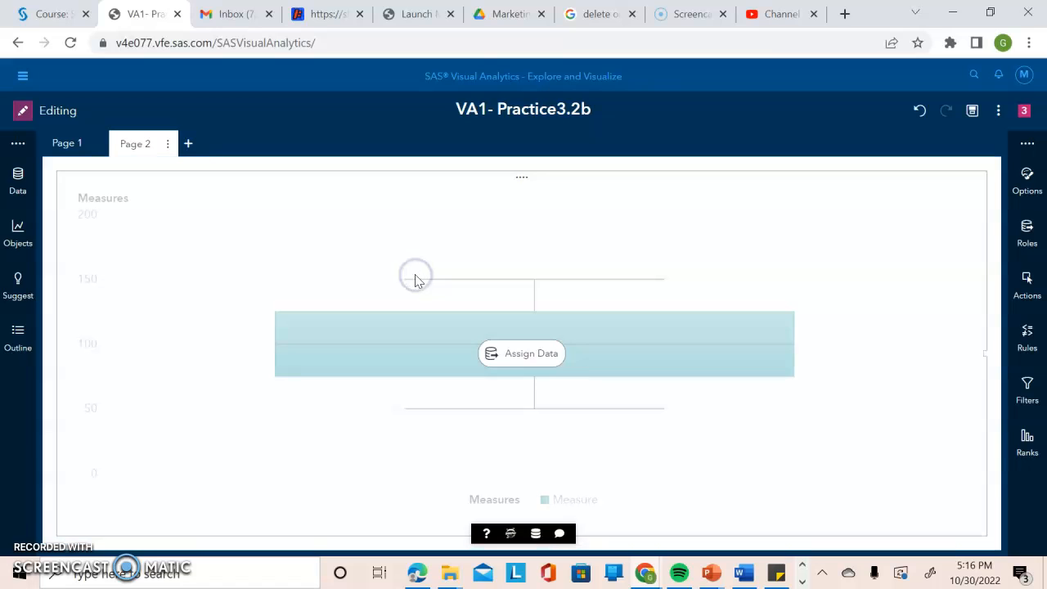
pyautogui.click(1026, 231)
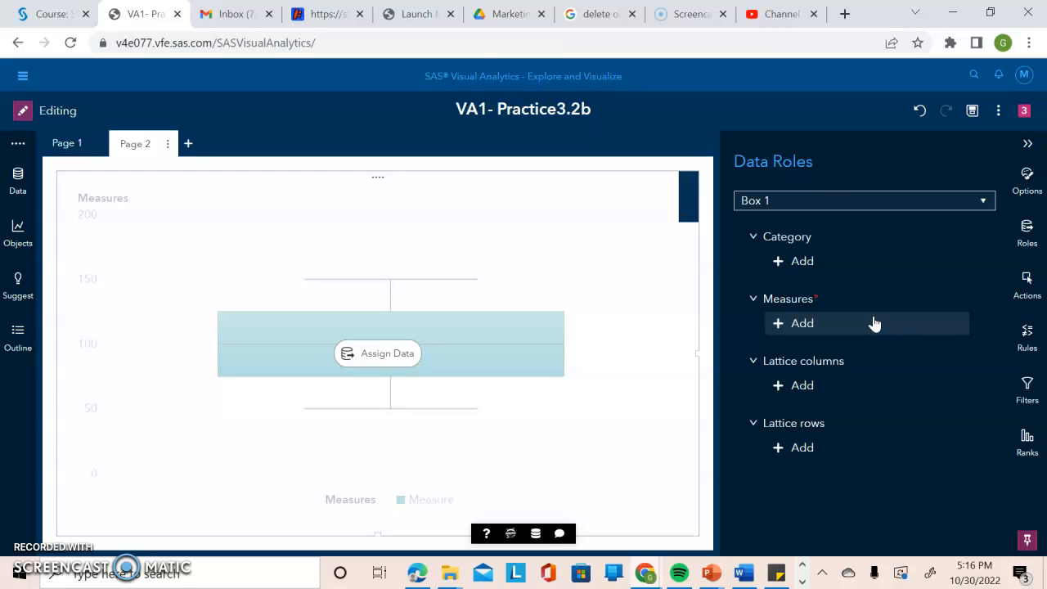
pyautogui.click(797, 262)
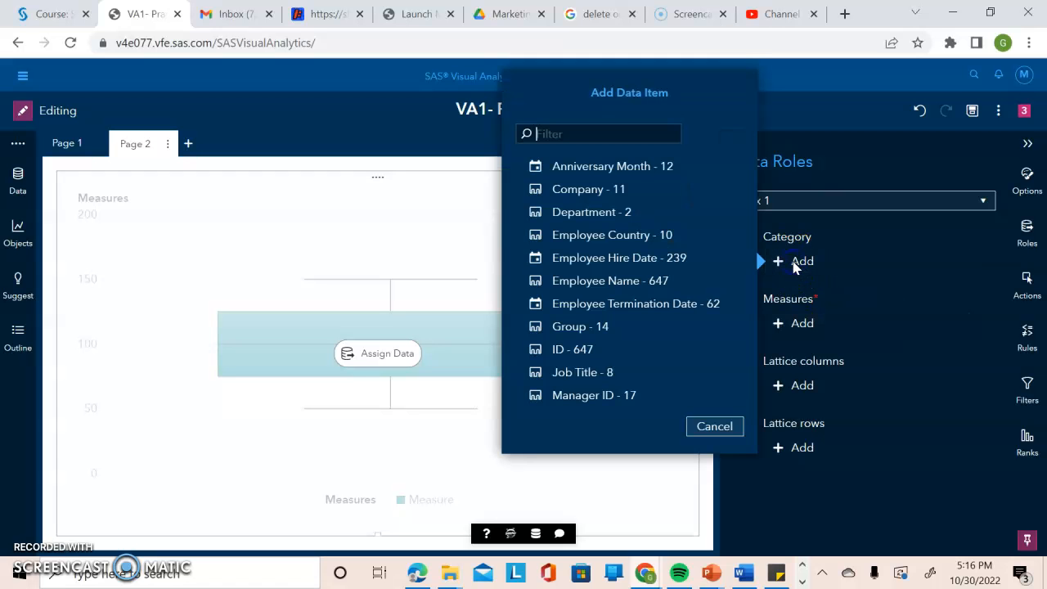
pyautogui.click(612, 374)
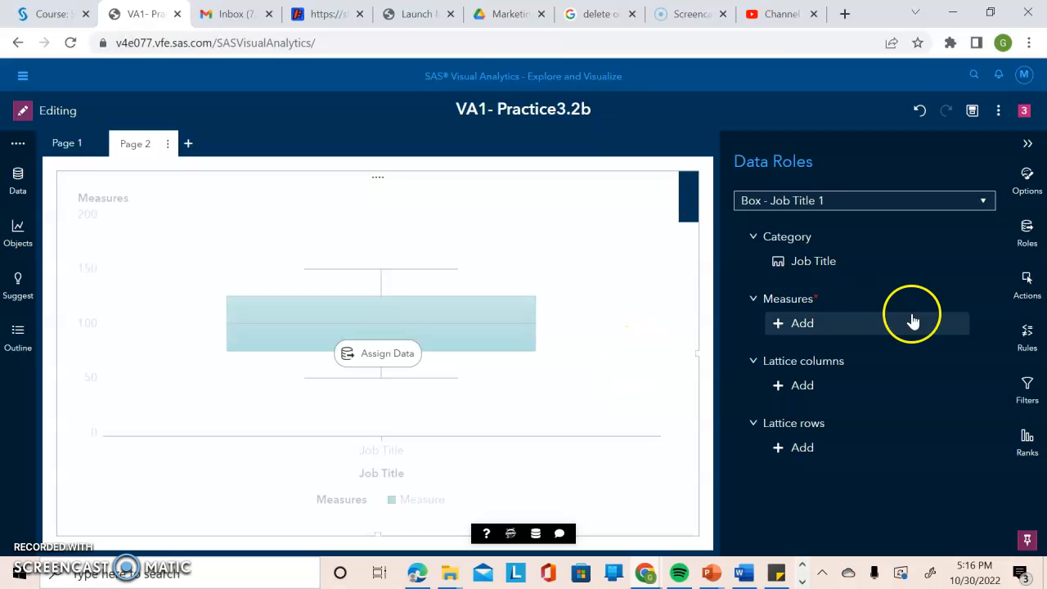
pyautogui.click(781, 325)
pyautogui.click(678, 331)
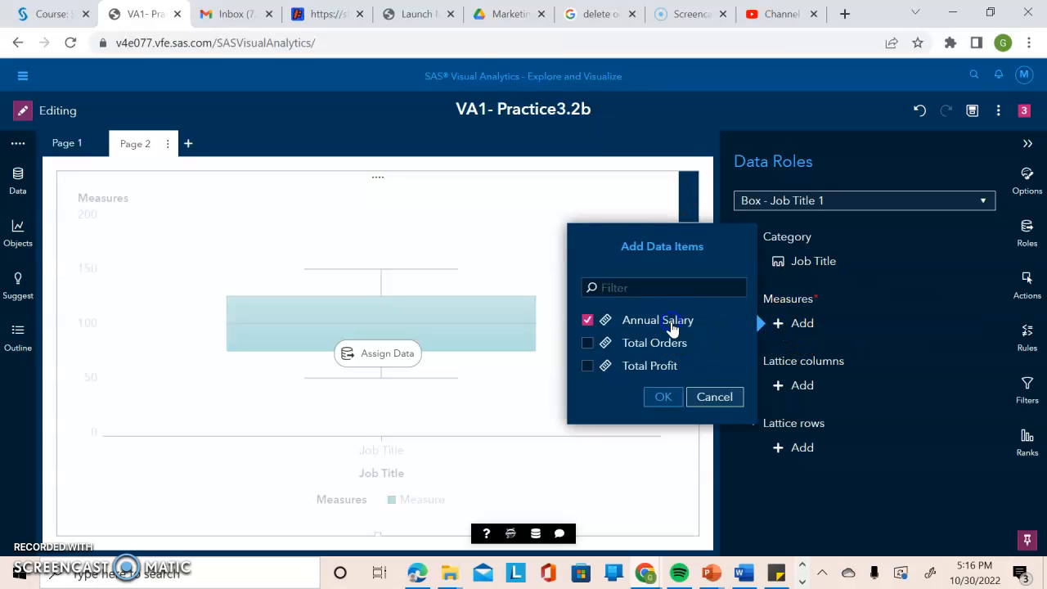
pyautogui.click(668, 397)
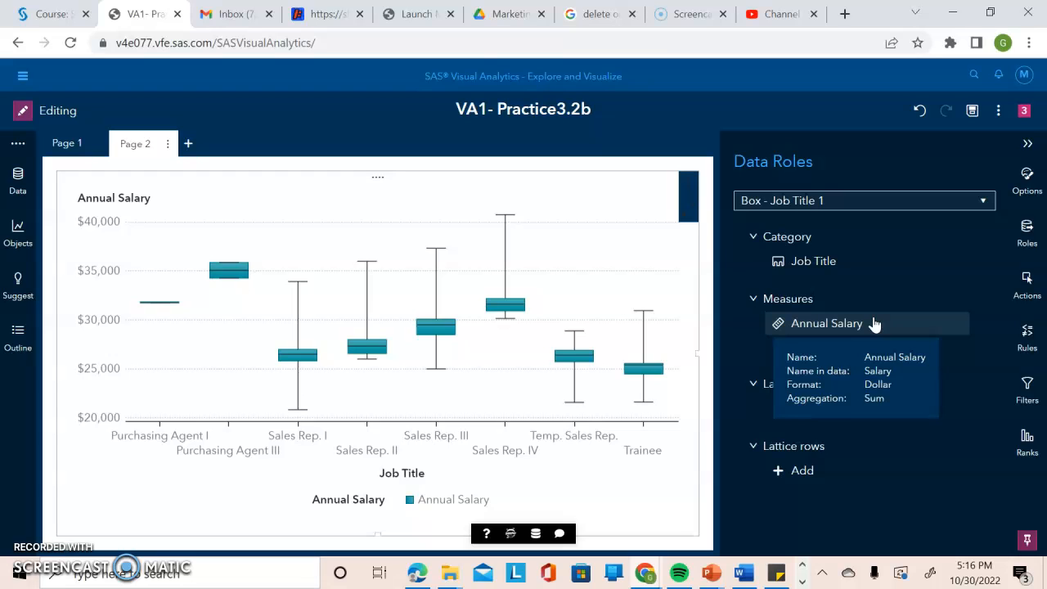
# Give the box plot the custom title Salary Analysis by Job Title.
pyautogui.click(1024, 186)
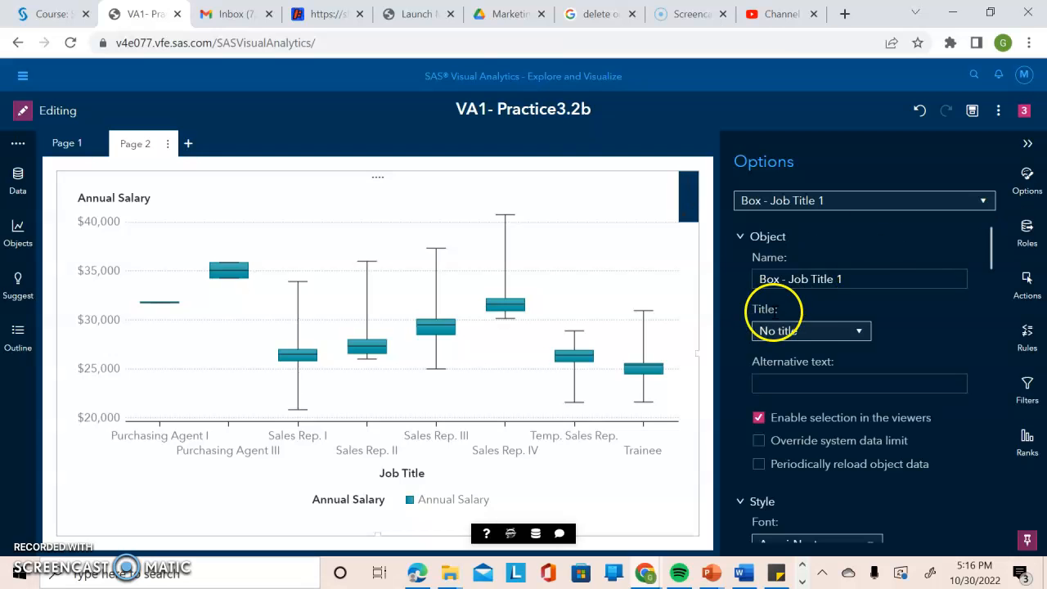
pyautogui.click(807, 332)
pyautogui.click(814, 352)
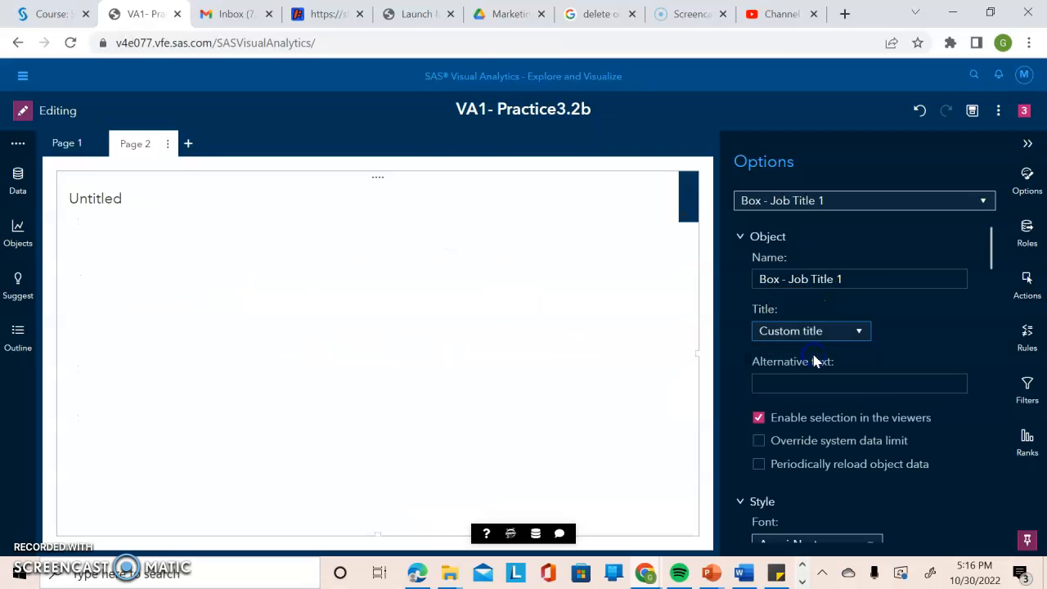
pyautogui.doubleClick(814, 362)
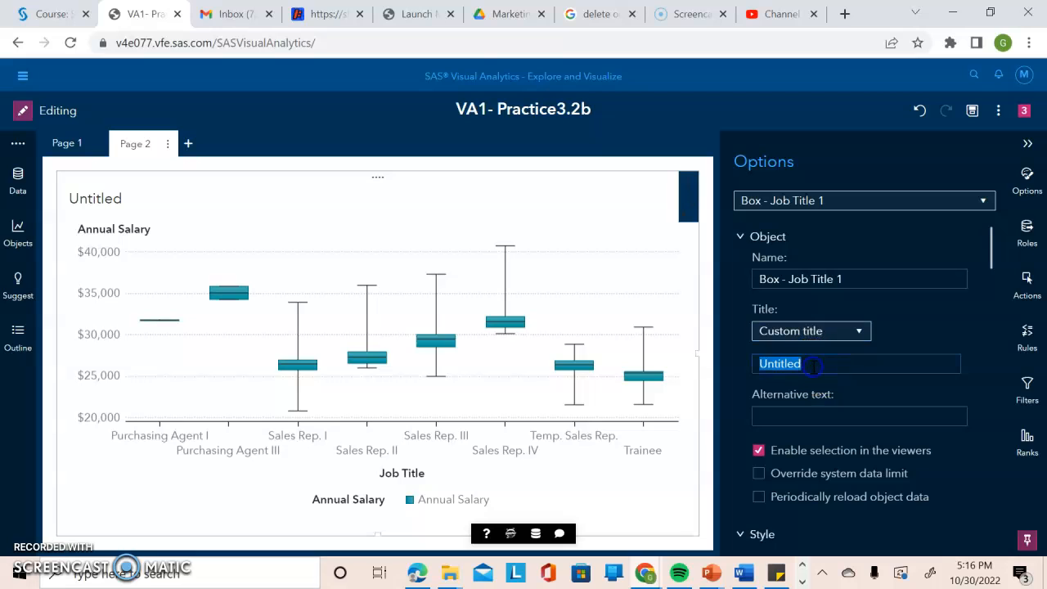
pyautogui.write('Salary Analysis by Job Title')
pyautogui.press('Return')
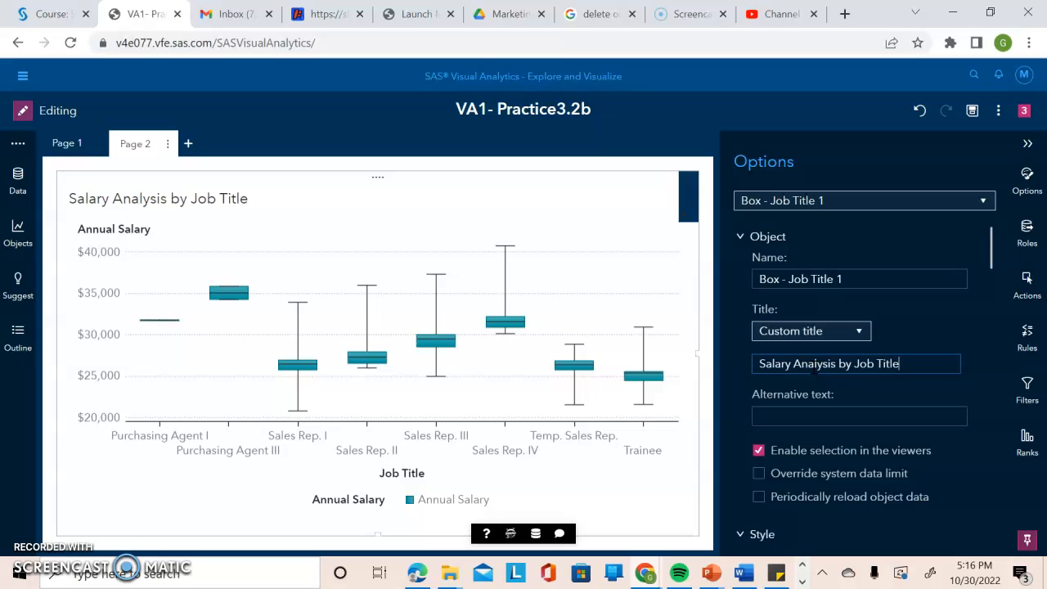
# Set the box plot to show outliers.
pyautogui.moveTo(991, 245); pyautogui.dragTo(991, 384)
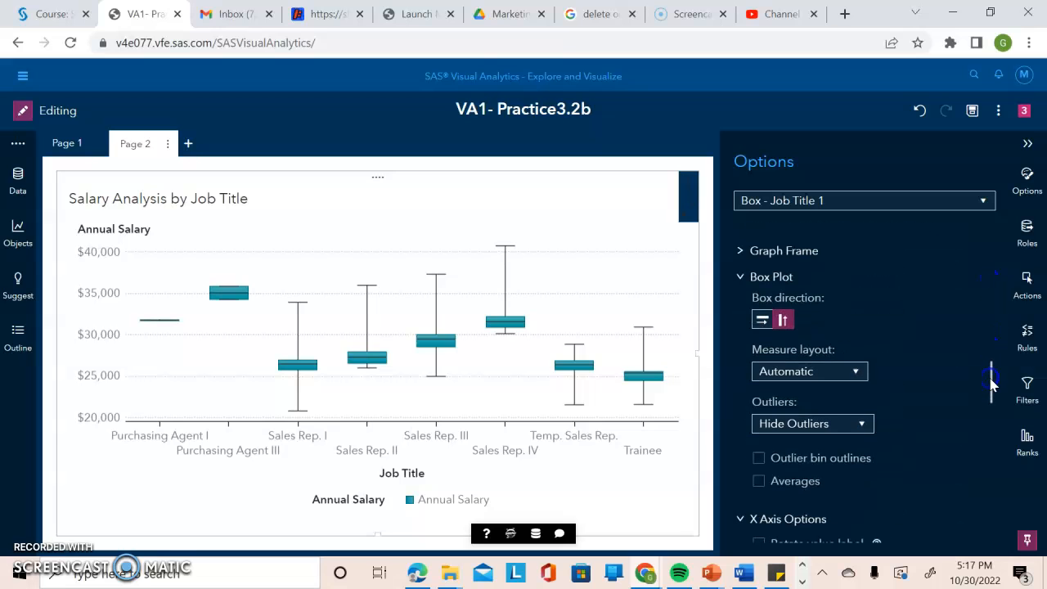
pyautogui.click(861, 422)
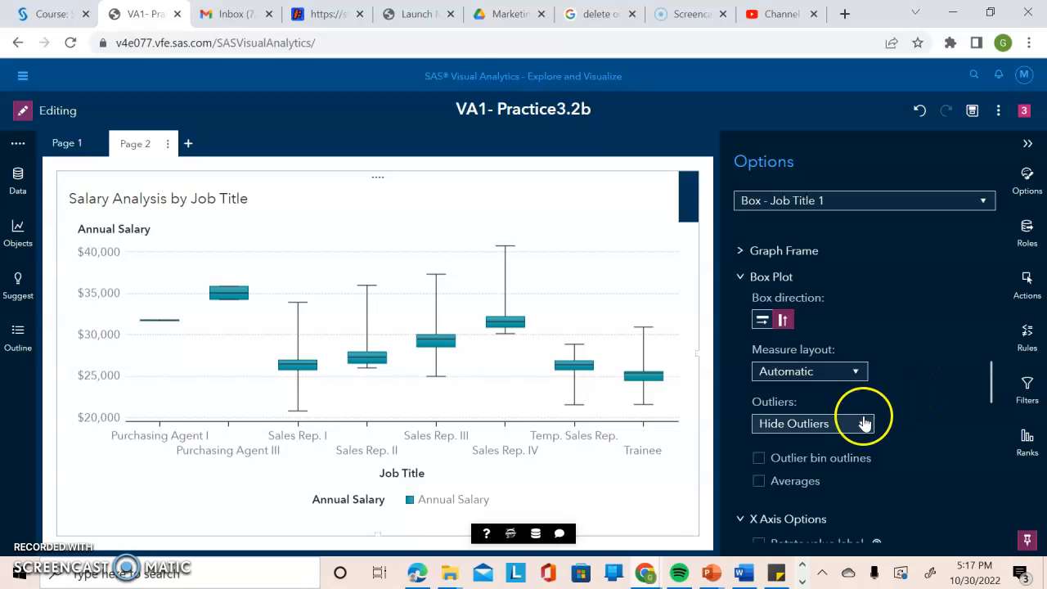
pyautogui.click(822, 463)
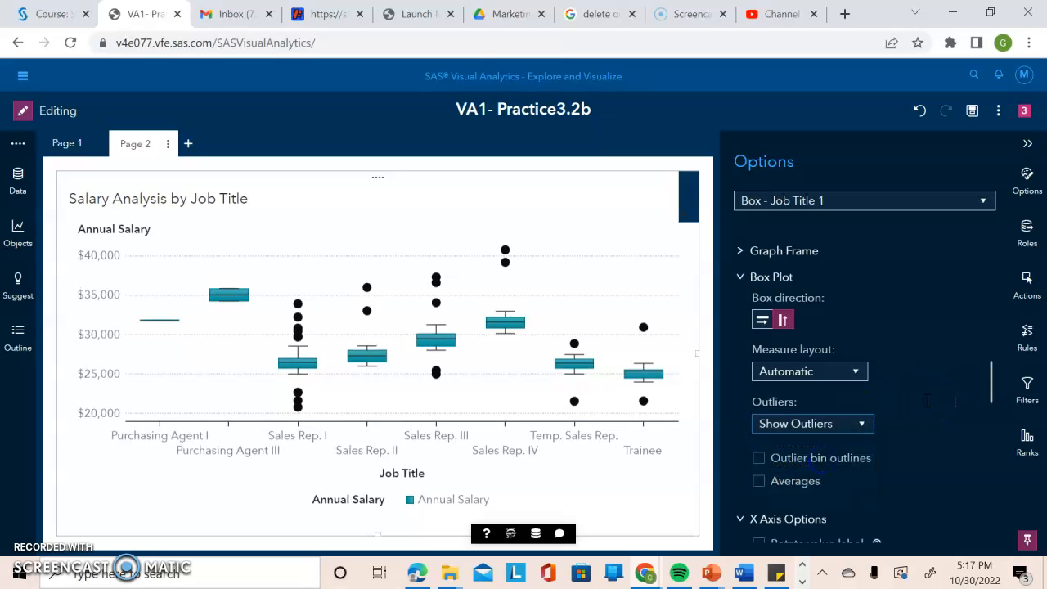
# Turn on averages for the box plot and collapse the options pane.
pyautogui.click(758, 481)
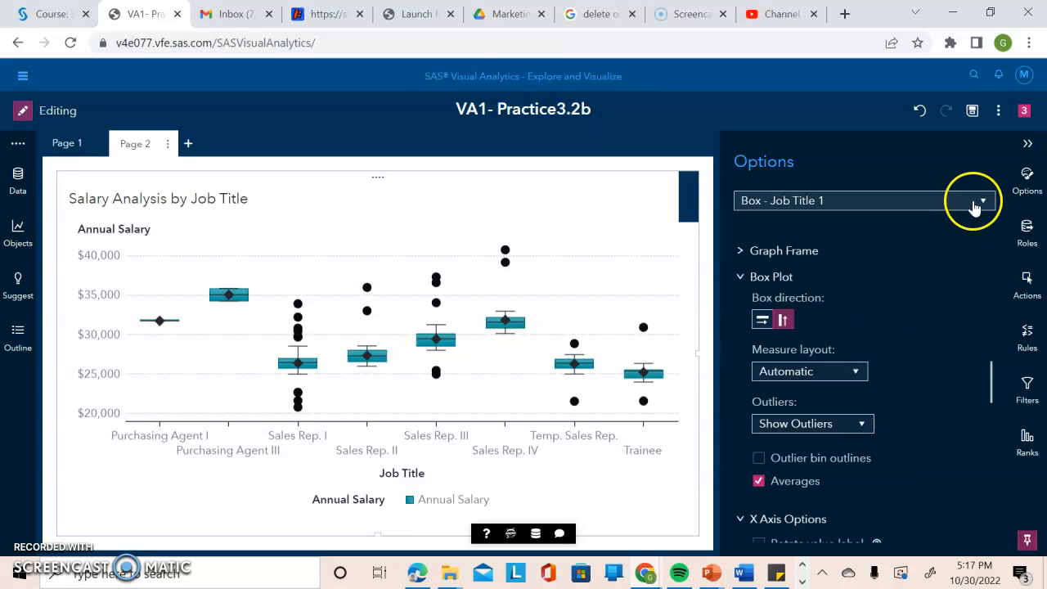
pyautogui.click(1030, 144)
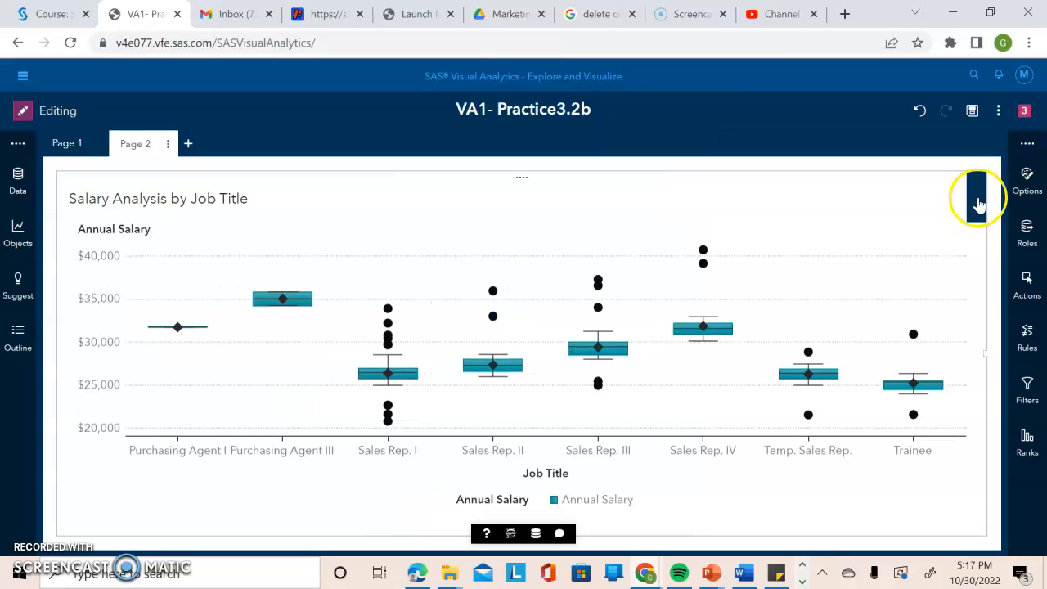
# Examine the box plot's summary statistics table sorted by Average in descending order.
pyautogui.scroll(-1, 979, 201)
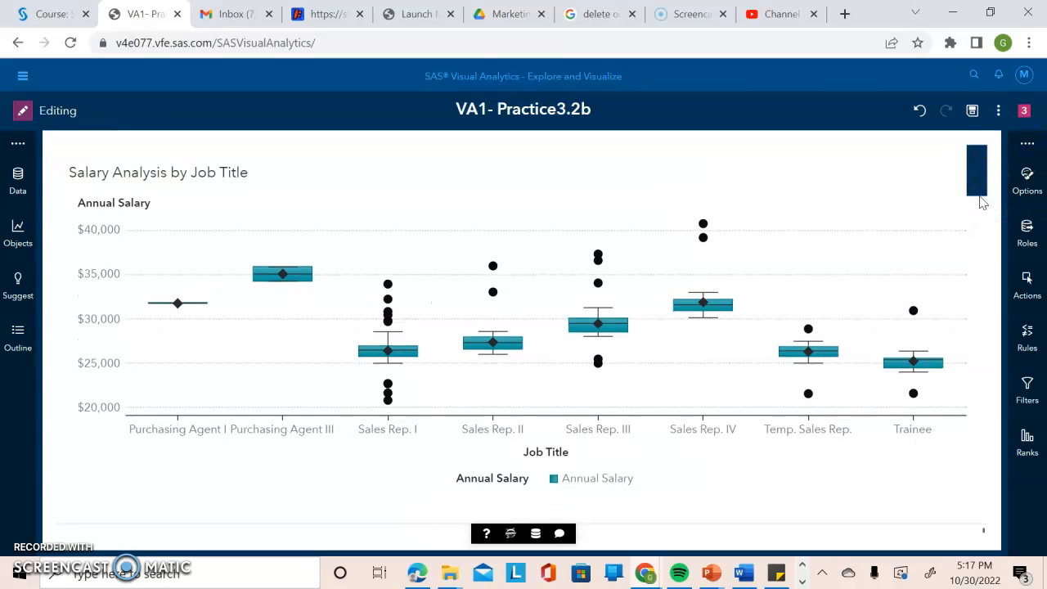
pyautogui.moveTo(696, 523); pyautogui.dragTo(663, 231)
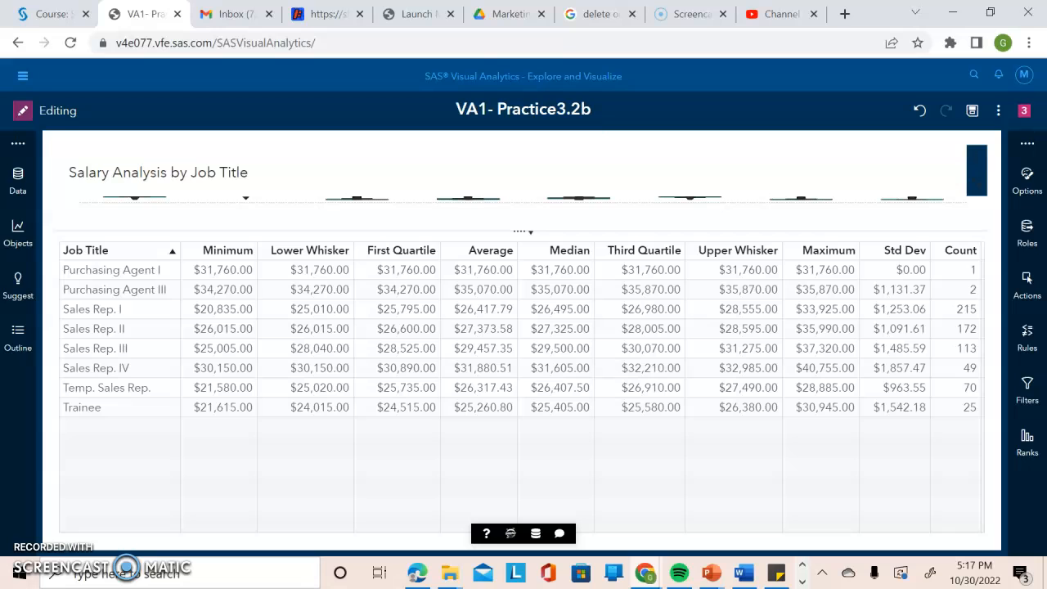
pyautogui.click(491, 251)
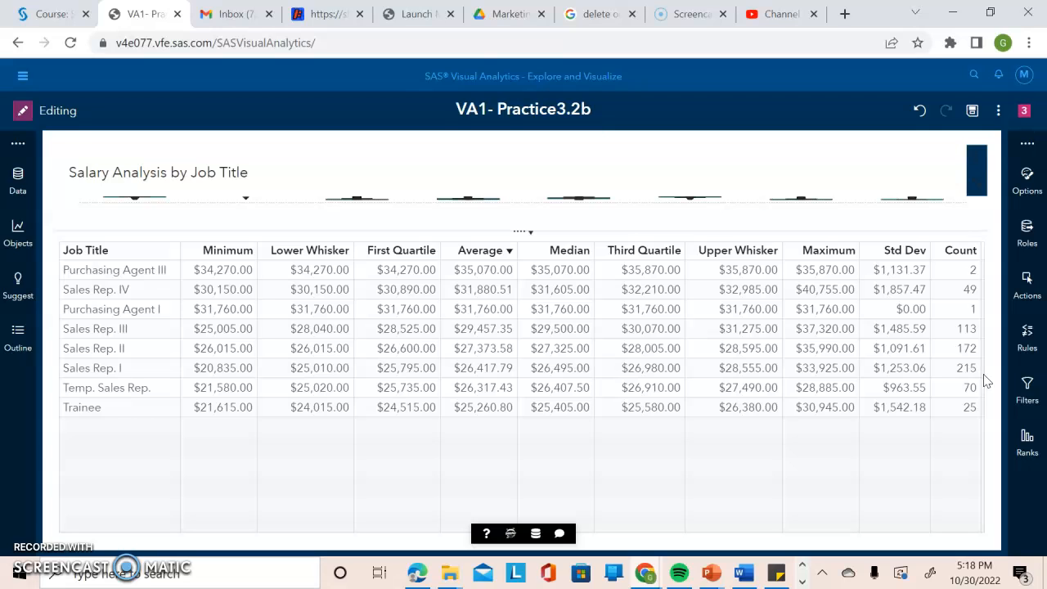
pyautogui.click(982, 176)
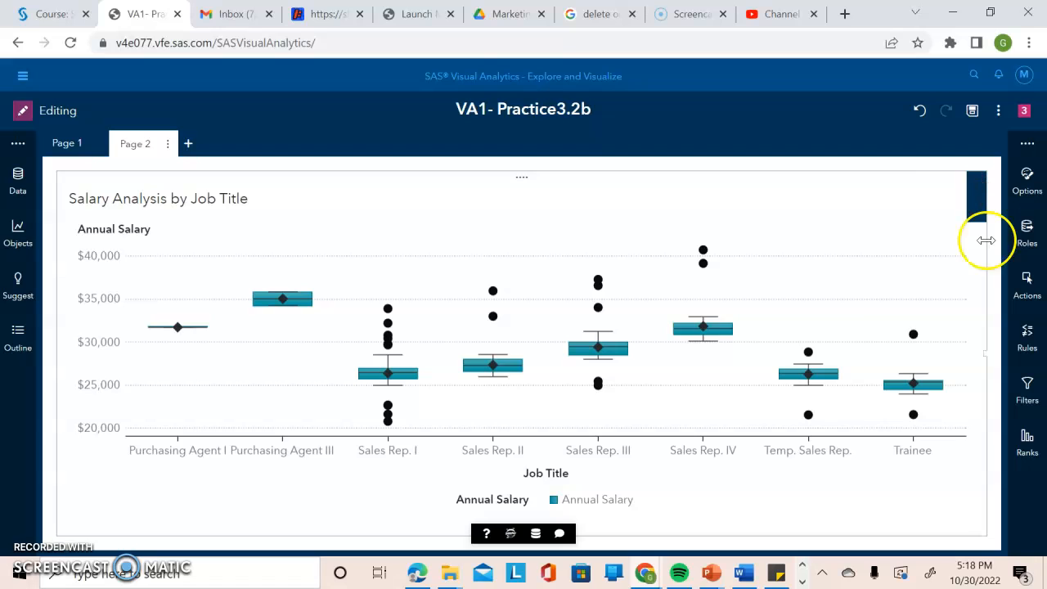